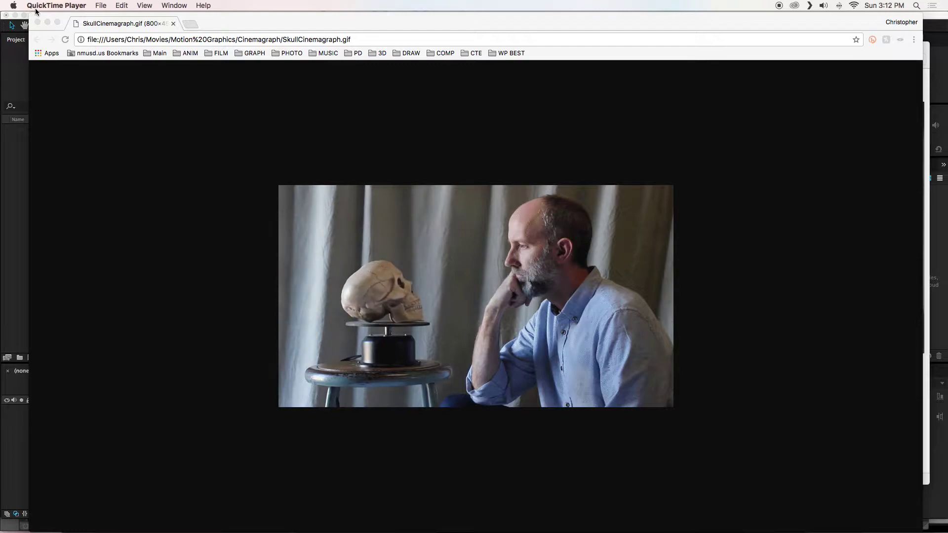
Step: Preview 4secLoop.mp4 from Finder's Pictures folder and import it into the Project panel
{"action": "mouse_move", "coordinate": [208, 531]}
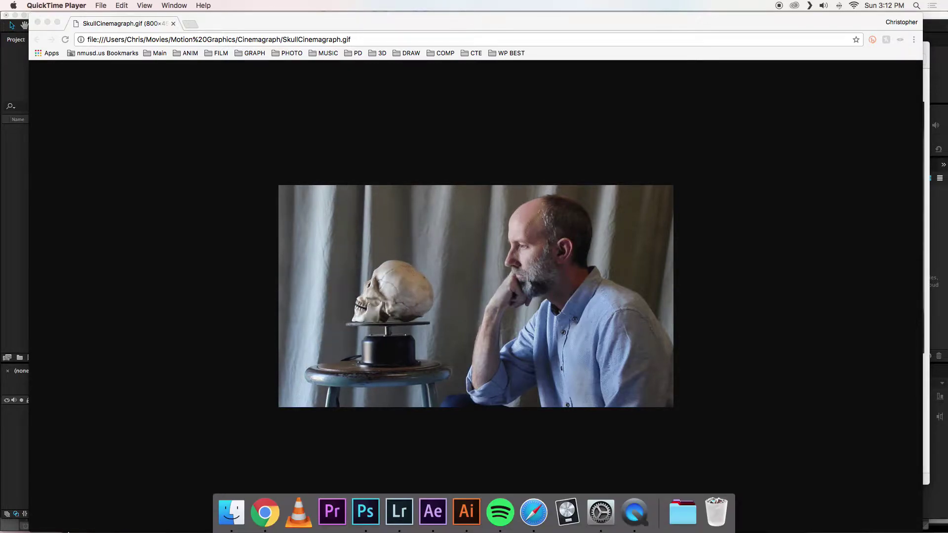
{"action": "left_click", "coordinate": [434, 514]}
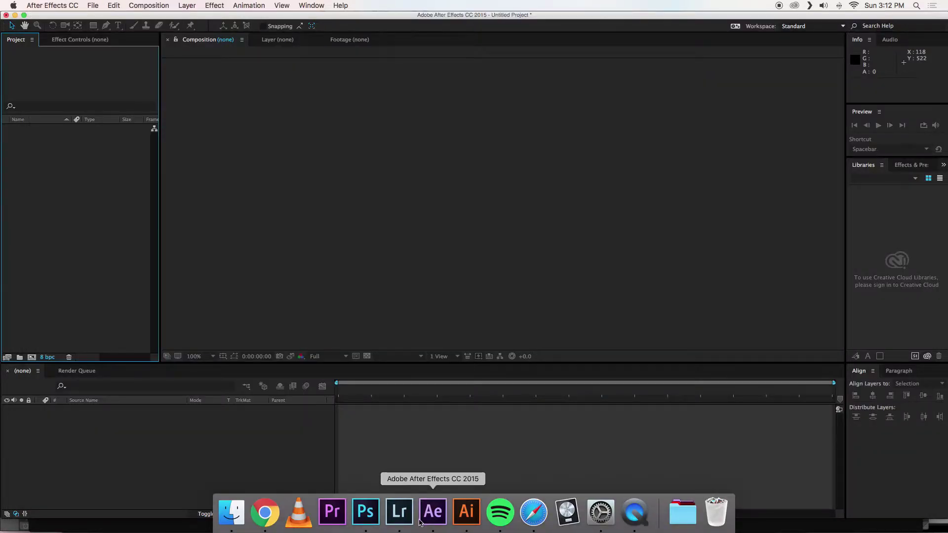
{"action": "left_click", "coordinate": [228, 513]}
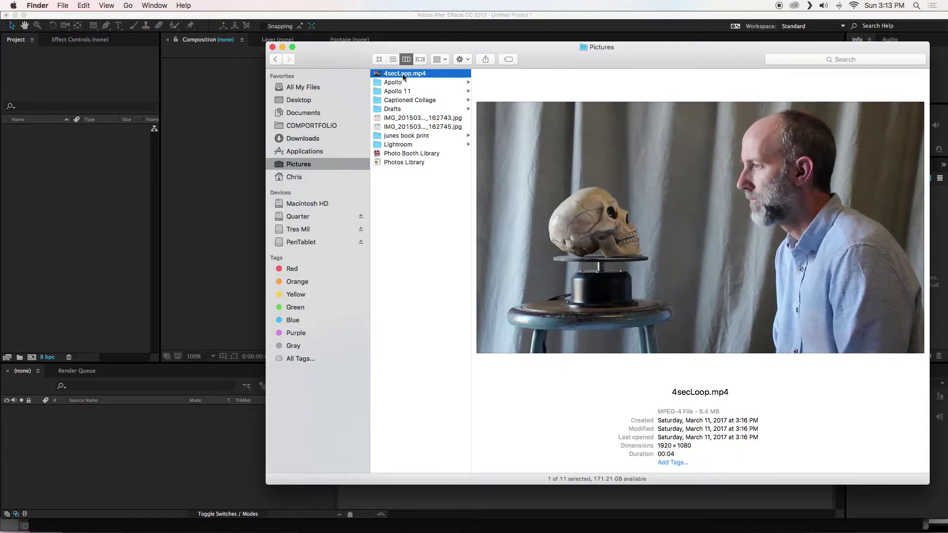
{"action": "key", "text": "space"}
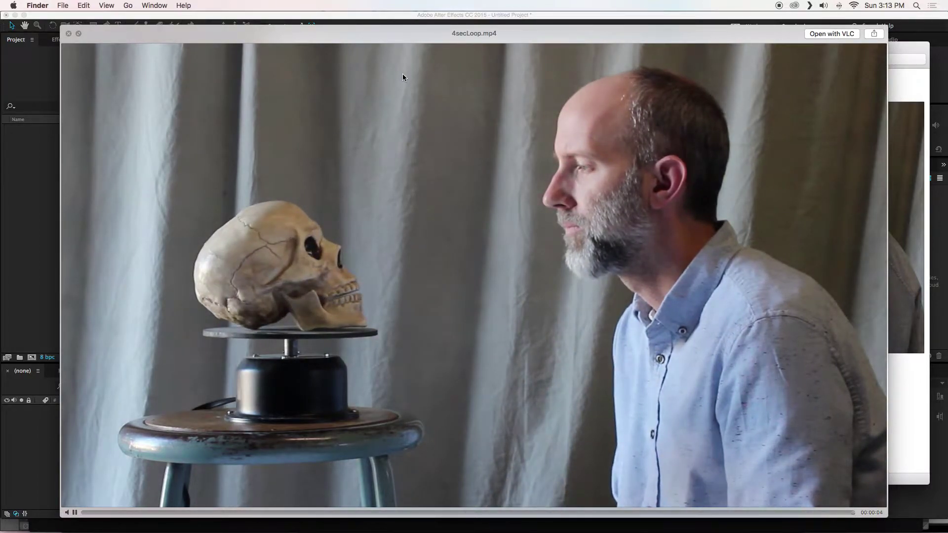
{"action": "key", "text": "space"}
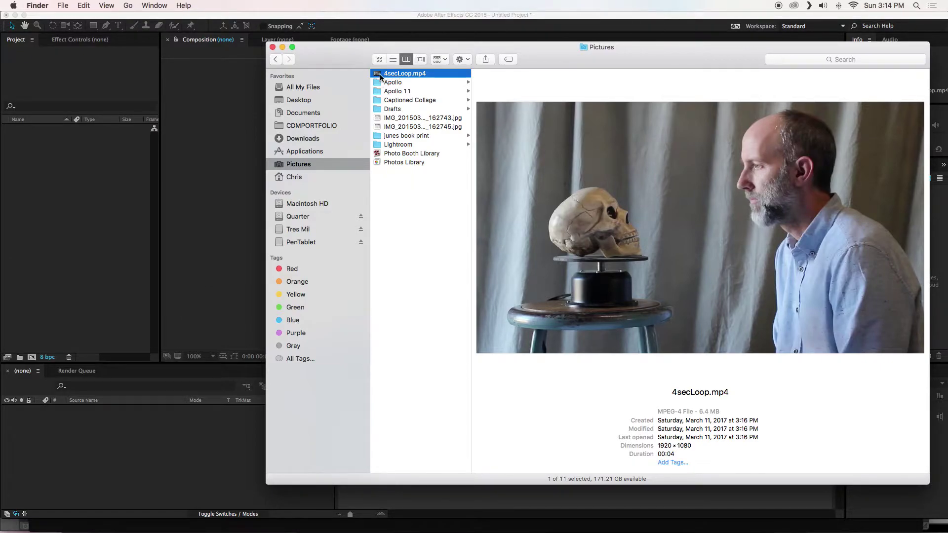
{"action": "left_click_drag", "start_coordinate": [379, 77], "coordinate": [60, 168]}
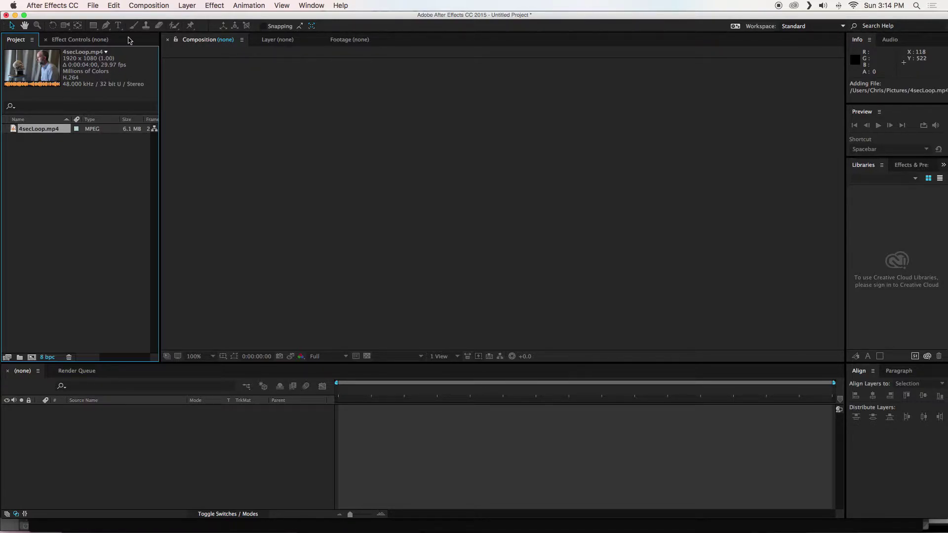
Step: Build the 4secLoop composition by dropping 4secLoop.mp4 onto the New Composition button
{"action": "left_click", "coordinate": [145, 6]}
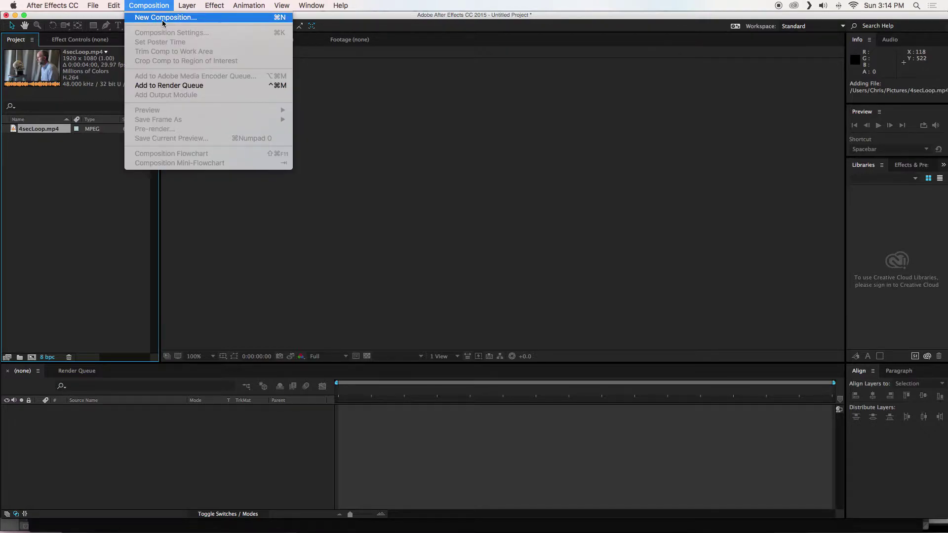
{"action": "left_click", "coordinate": [157, 4]}
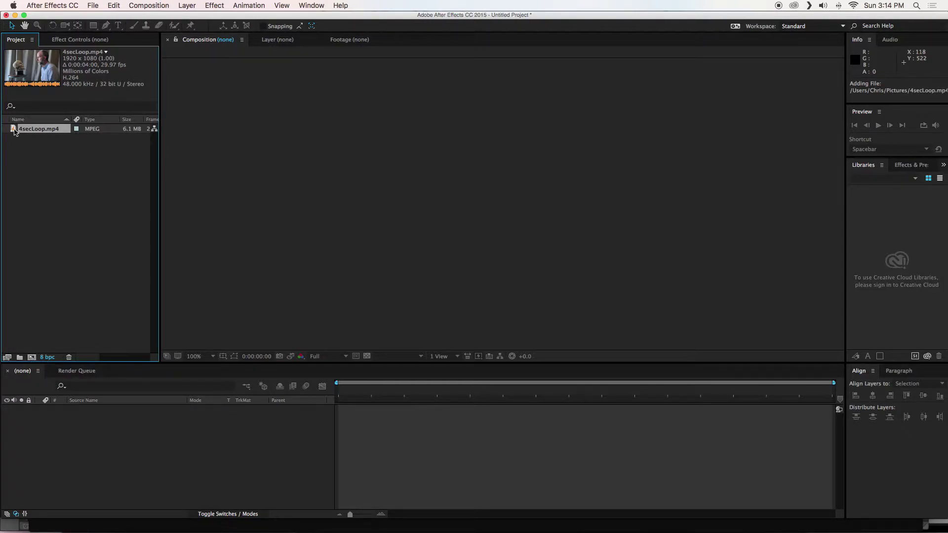
{"action": "left_click_drag", "start_coordinate": [14, 131], "coordinate": [32, 357]}
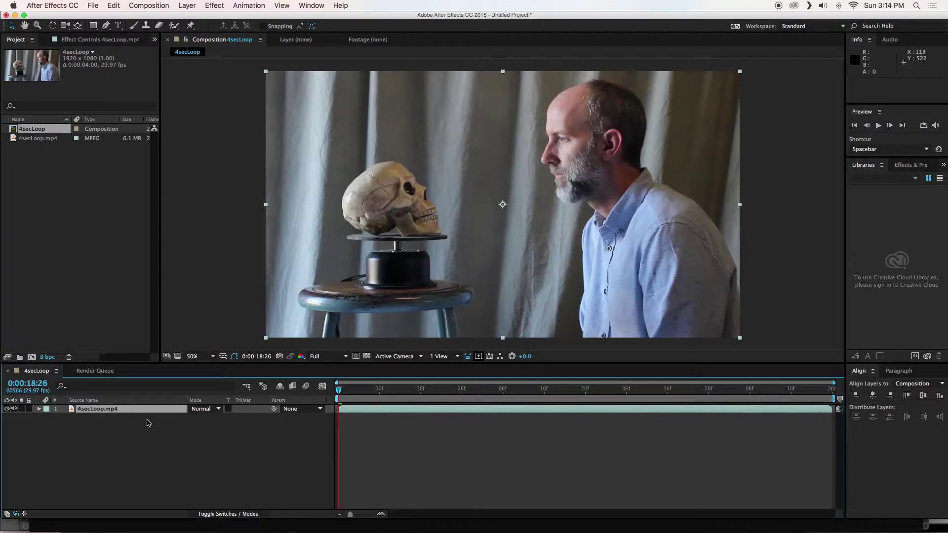
Step: Preview the comp, stopping at 0:00:22:09, and duplicate the 4secLoop.mp4 layer
{"action": "key", "text": "space"}
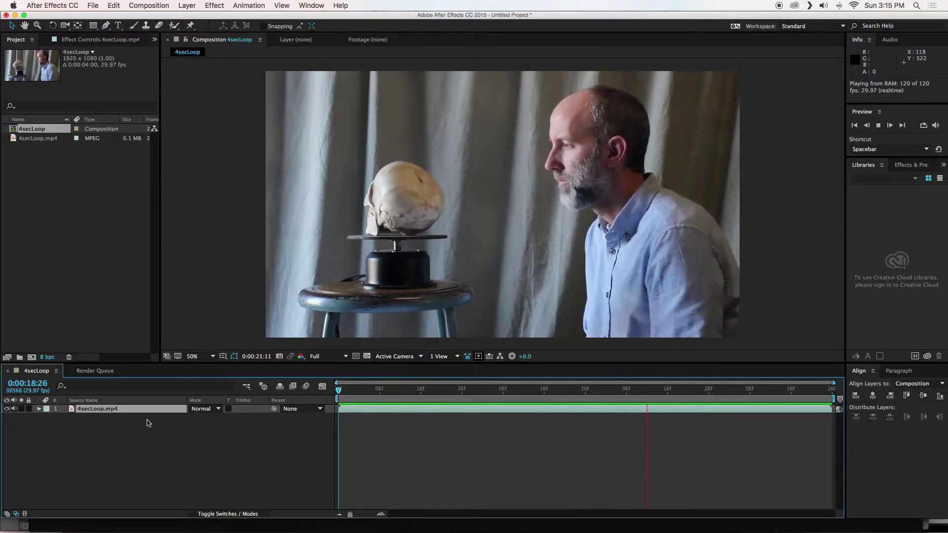
{"action": "key", "text": "space"}
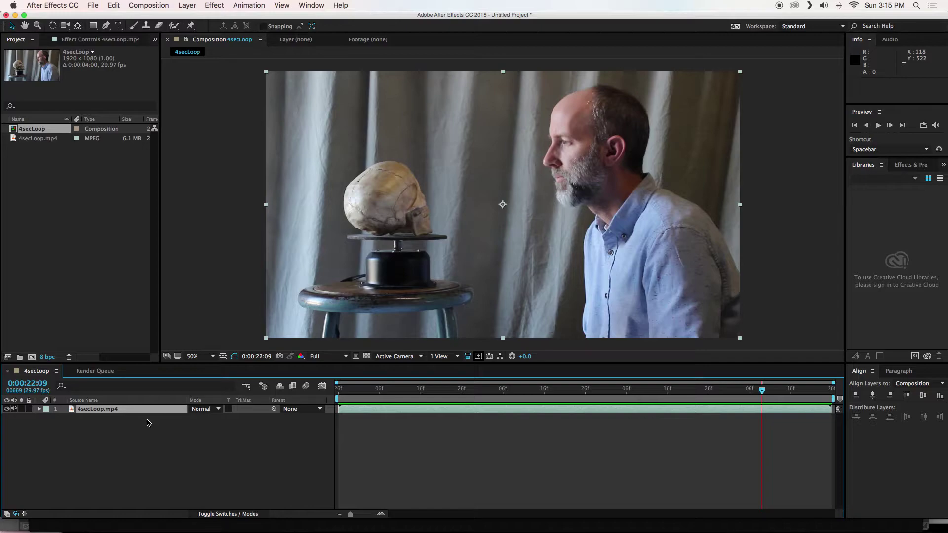
{"action": "left_click", "coordinate": [145, 423]}
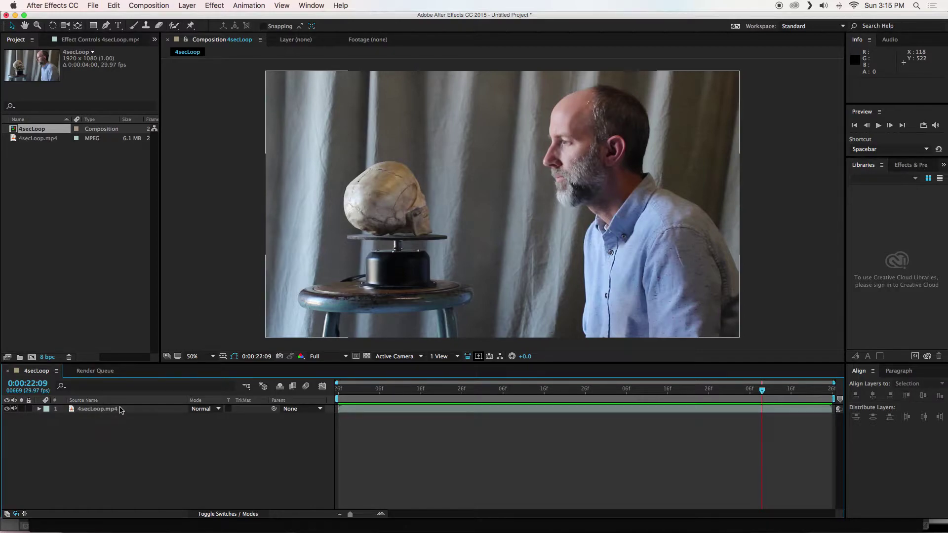
{"action": "left_click", "coordinate": [89, 412]}
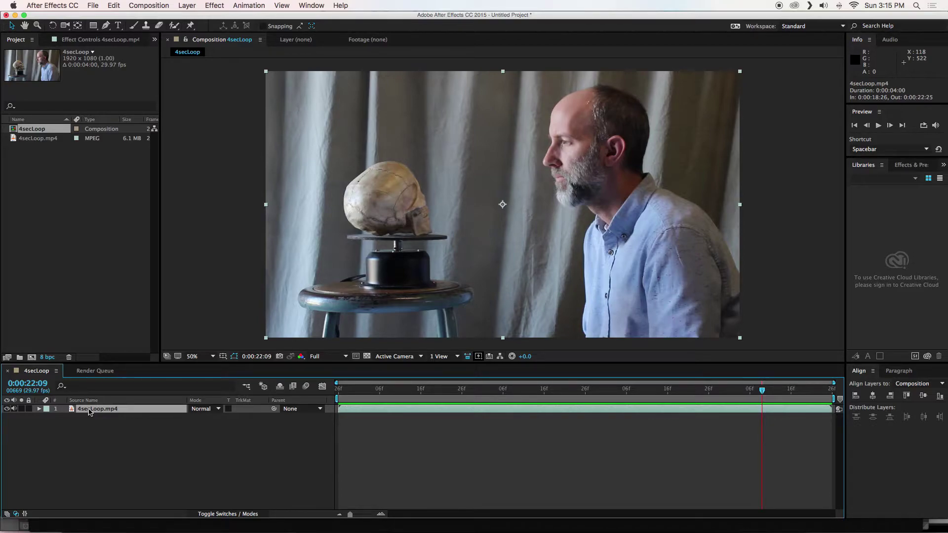
{"action": "key", "text": "super+d"}
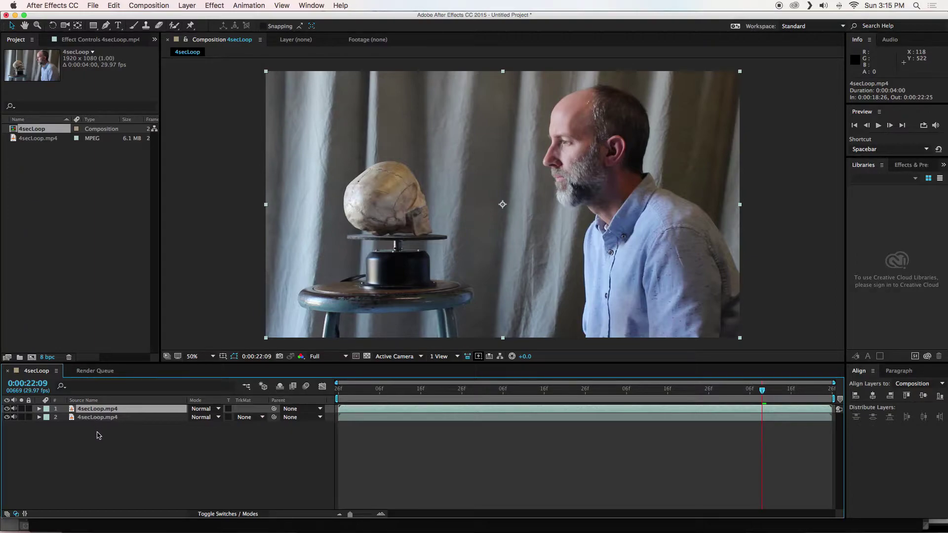
Step: Rename the bottom 4secLoop.mp4 layer to Still
{"action": "left_click", "coordinate": [99, 436]}
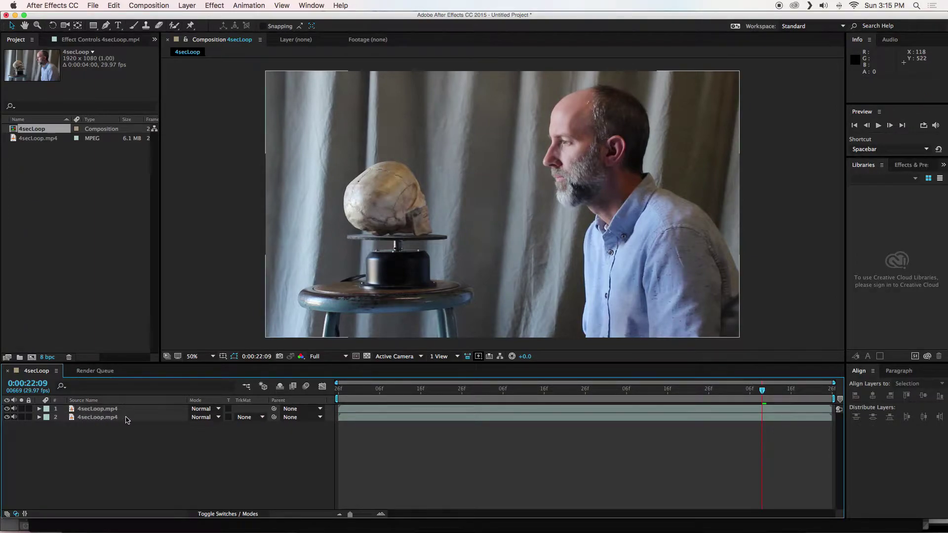
{"action": "left_click", "coordinate": [94, 418]}
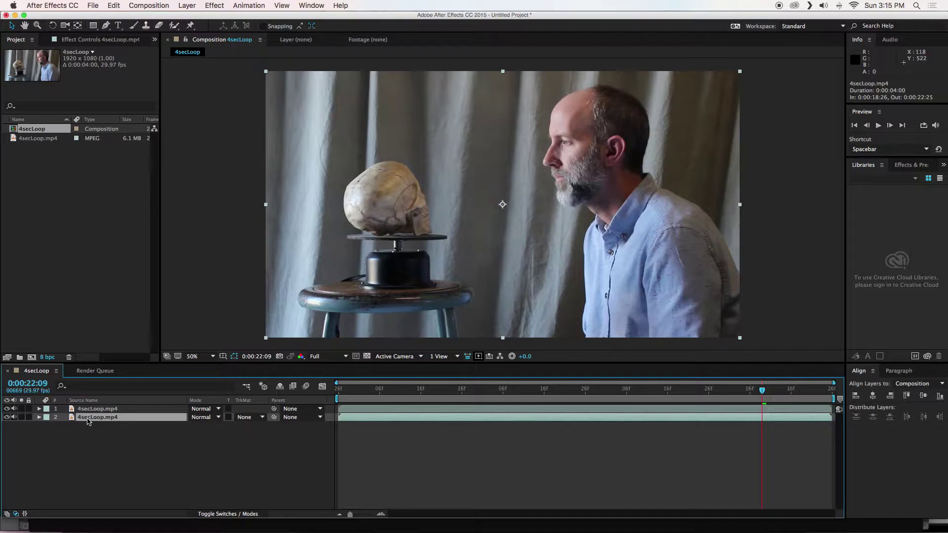
{"action": "key", "text": "Return"}
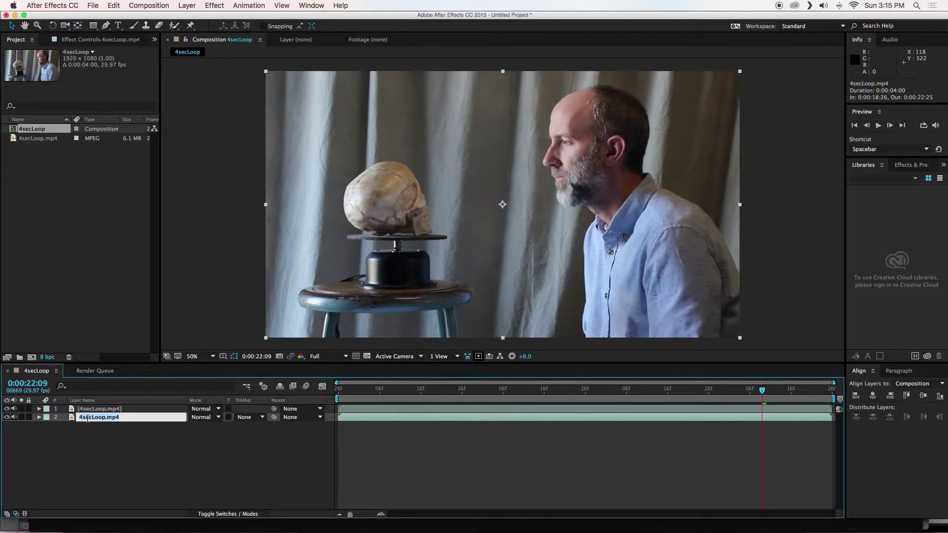
{"action": "type", "text": "F"}
{"action": "key", "text": "Return"}
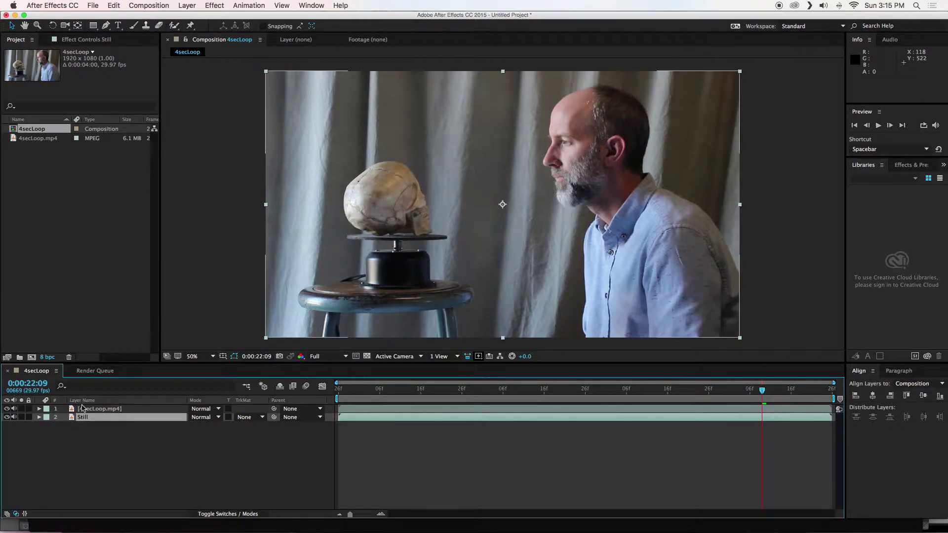
Step: Rename the top layer to Moving
{"action": "left_click", "coordinate": [79, 409]}
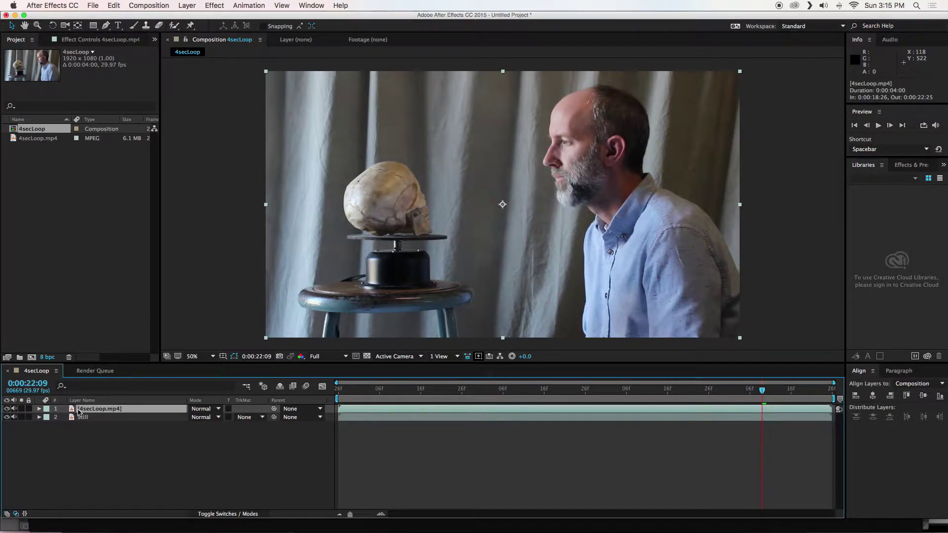
{"action": "key", "text": "Return"}
{"action": "type", "text": "Movin"}
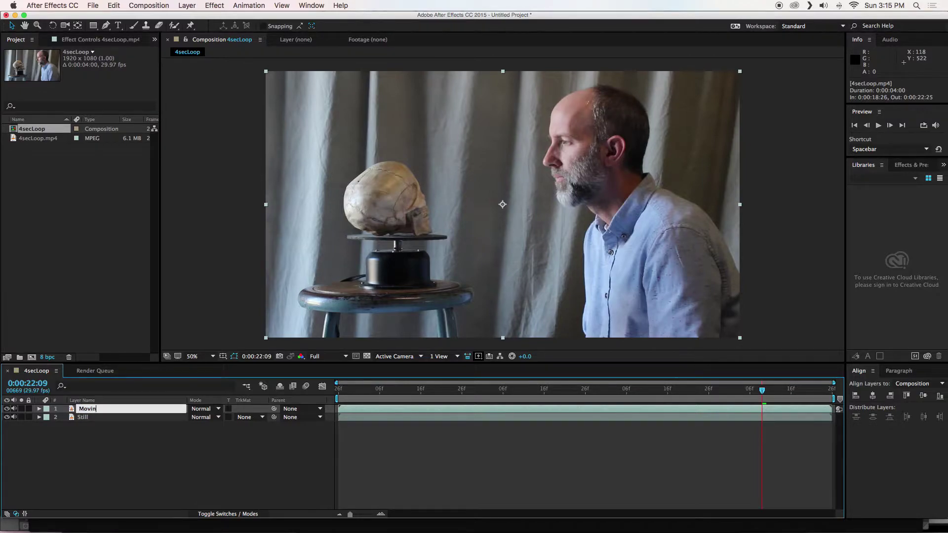
{"action": "type", "text": "g"}
{"action": "key", "text": "Return"}
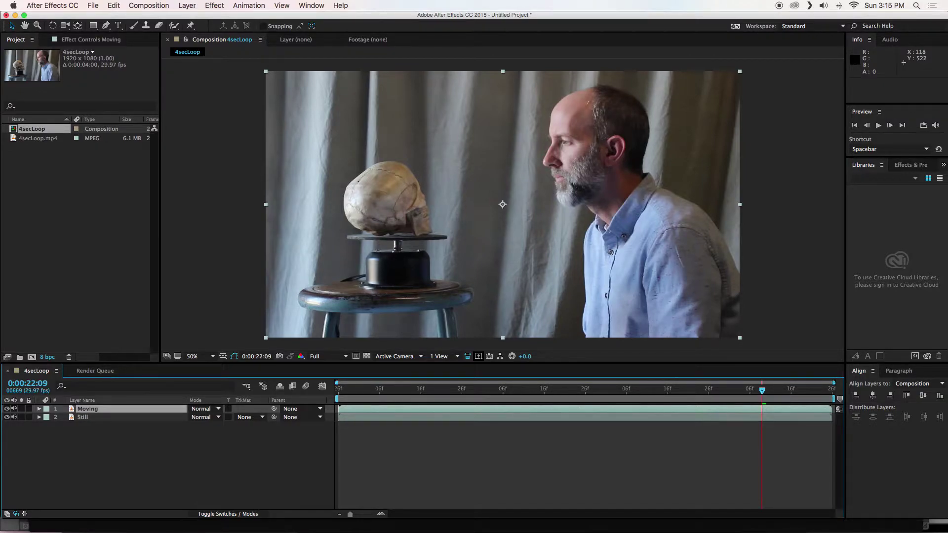
{"action": "left_click", "coordinate": [101, 436]}
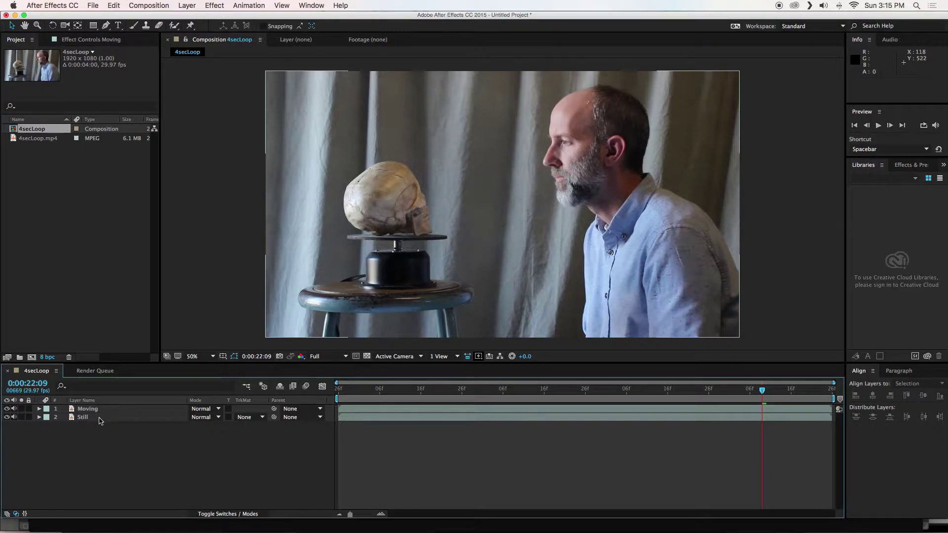
Step: Apply Layer > Time > Freeze Frame to the Still layer
{"action": "left_click", "coordinate": [100, 419]}
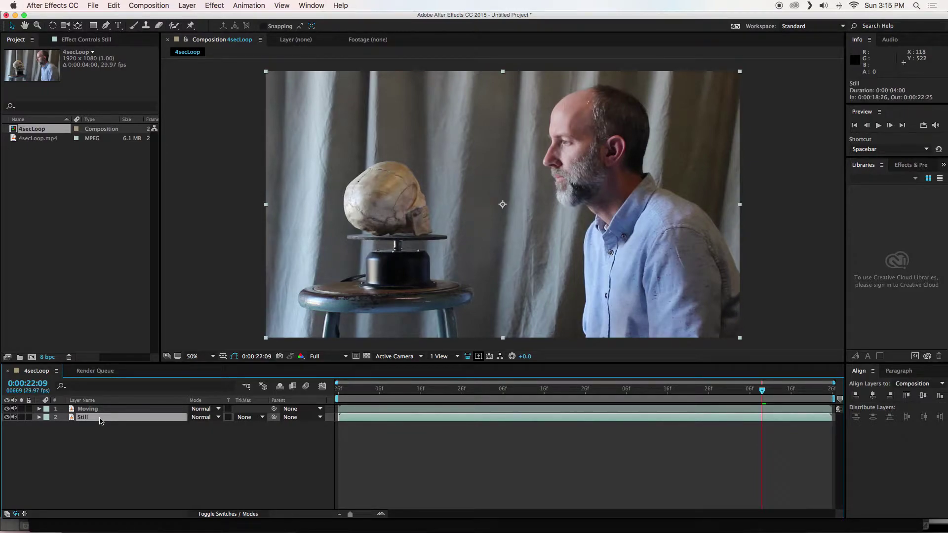
{"action": "left_click", "coordinate": [187, 6]}
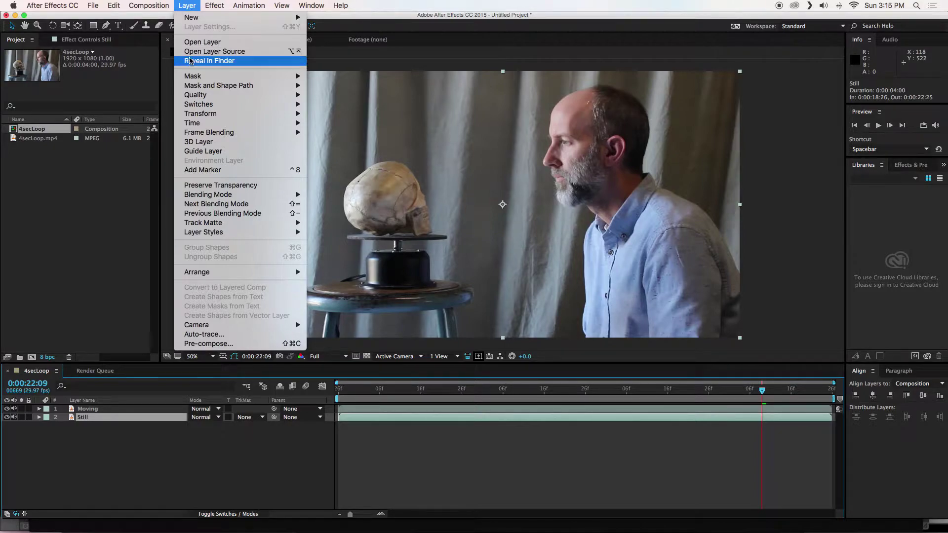
{"action": "mouse_move", "coordinate": [192, 125]}
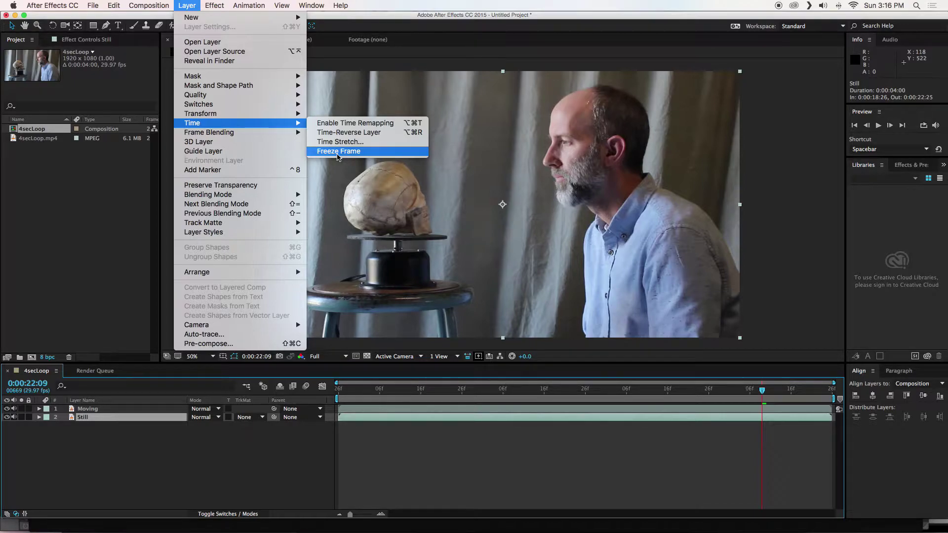
{"action": "left_click", "coordinate": [618, 211]}
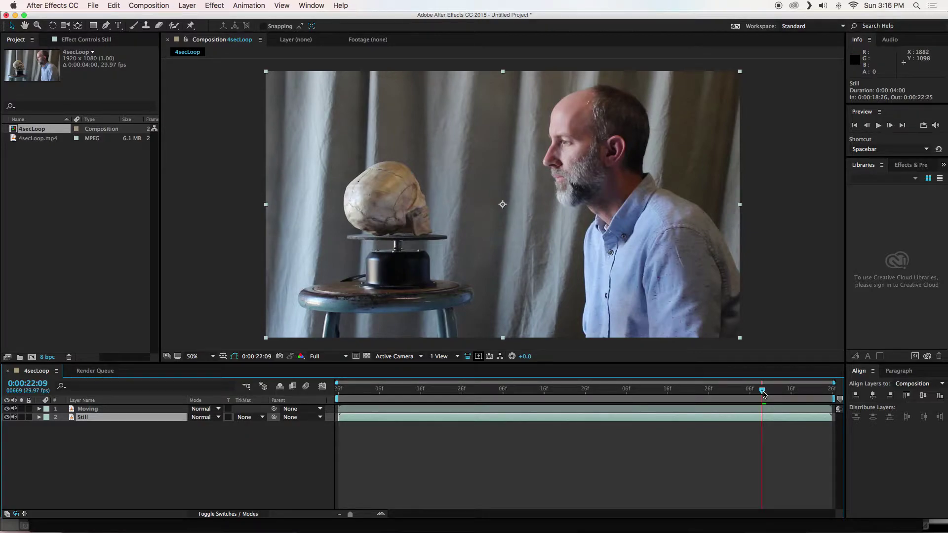
Step: Move back to the 0:00:19:18 frame and reapply Freeze Frame to the Still layer
{"action": "left_click_drag", "start_coordinate": [763, 393], "coordinate": [442, 390]}
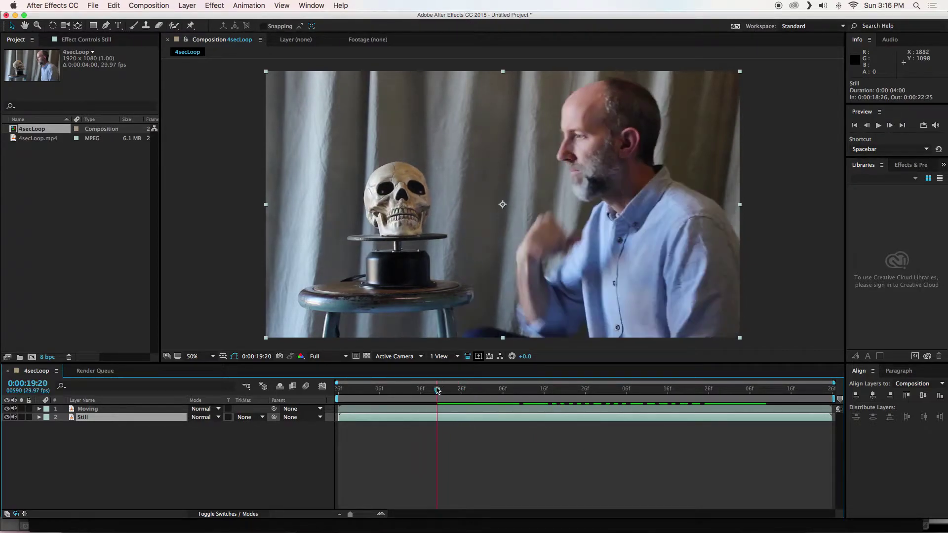
{"action": "left_click_drag", "start_coordinate": [438, 390], "coordinate": [432, 392]}
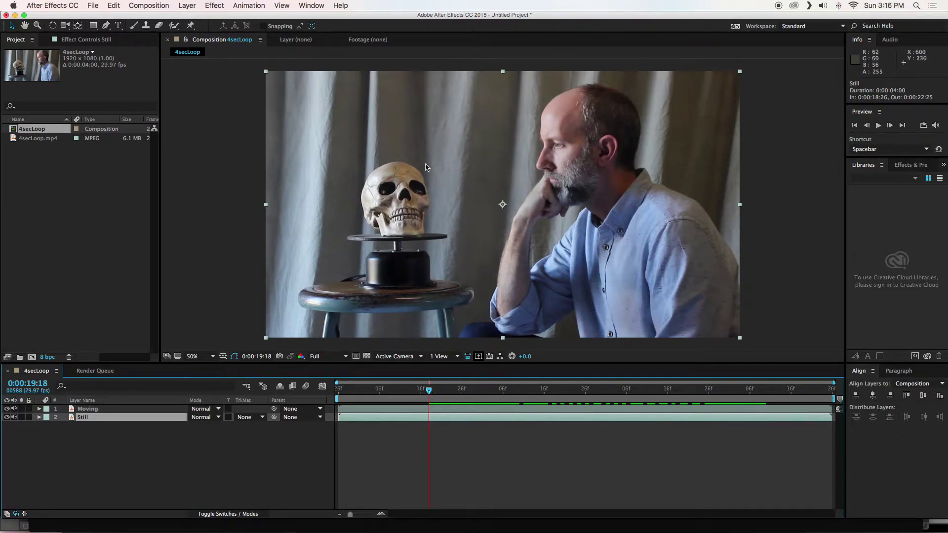
{"action": "left_click", "coordinate": [183, 7]}
{"action": "mouse_move", "coordinate": [203, 127]}
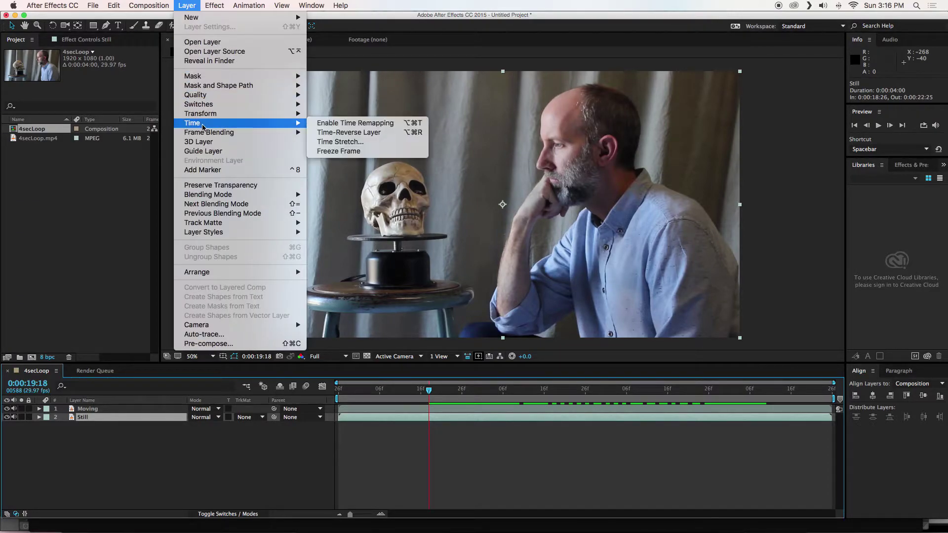
{"action": "left_click", "coordinate": [371, 152]}
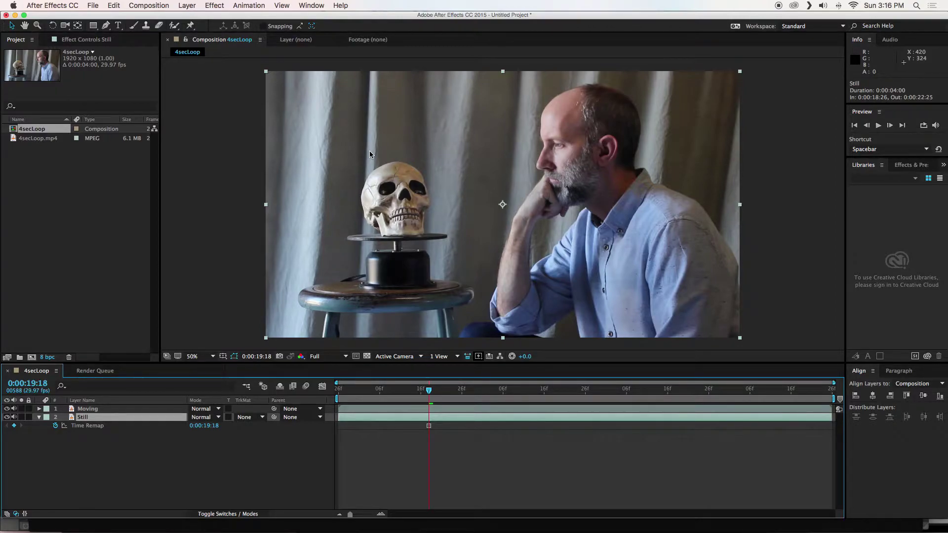
Step: Preview the comp, return to the frozen frame, and select the Moving layer with the Pen tool
{"action": "key", "text": "space"}
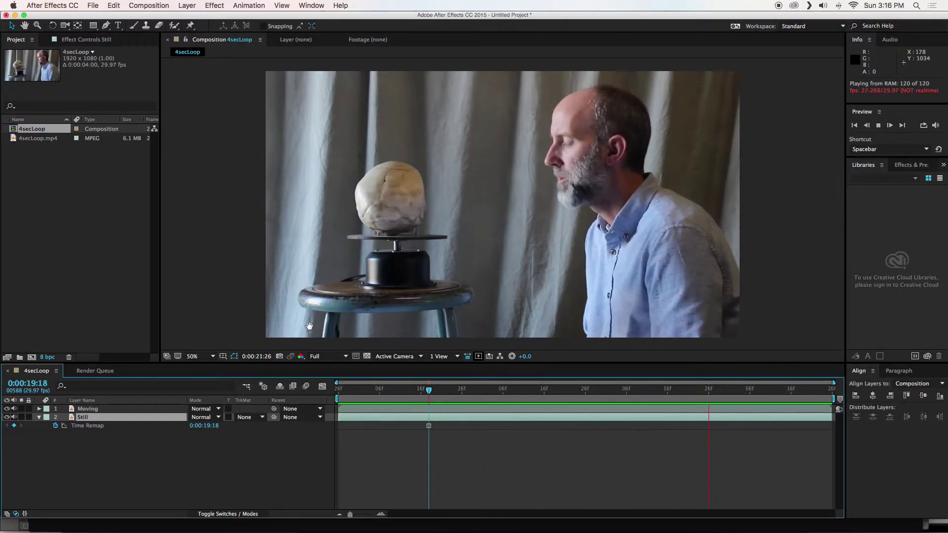
{"action": "key", "text": "space"}
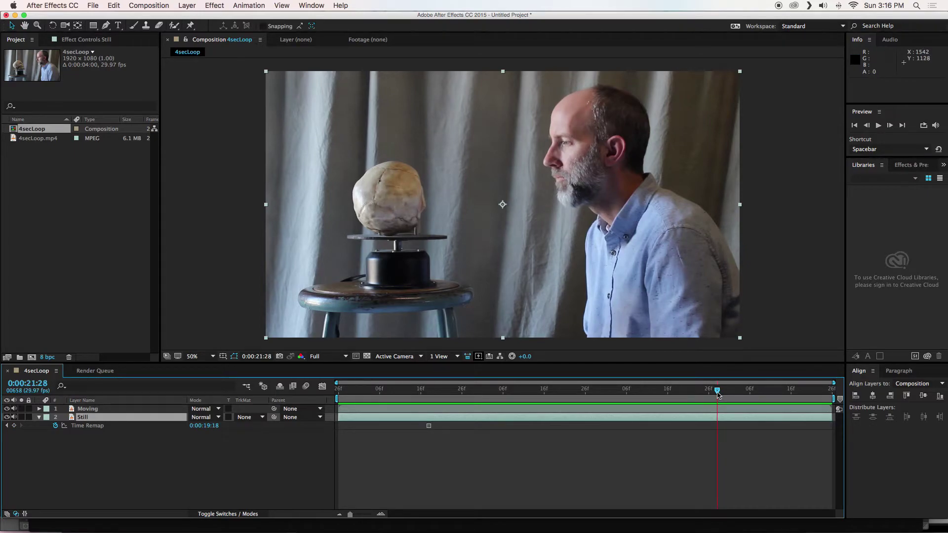
{"action": "left_click_drag", "start_coordinate": [718, 391], "coordinate": [428, 390]}
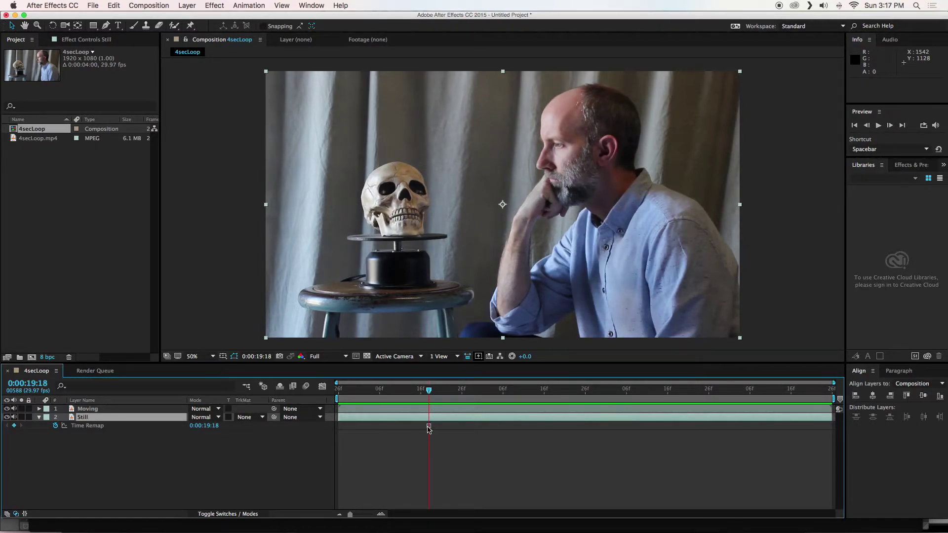
{"action": "mouse_move", "coordinate": [428, 428]}
{"action": "left_click", "coordinate": [106, 28]}
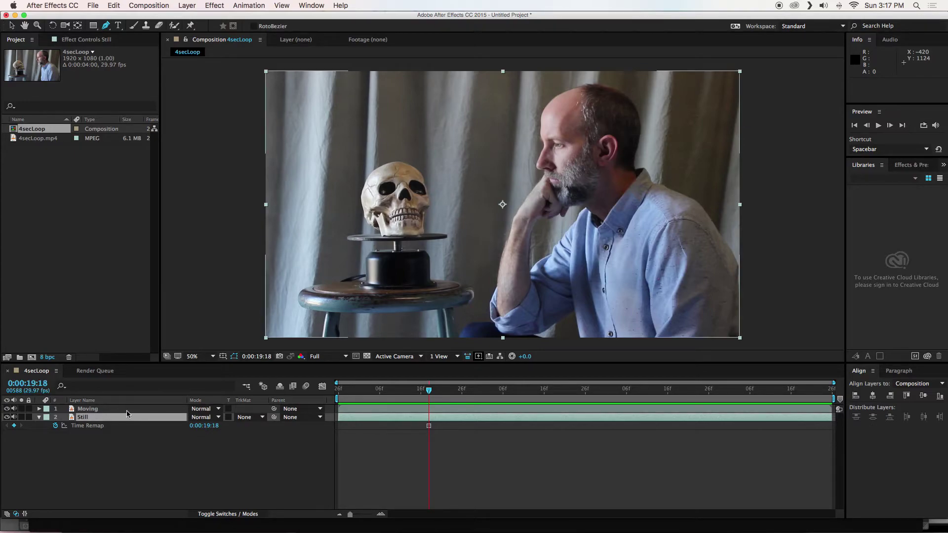
{"action": "left_click", "coordinate": [94, 410]}
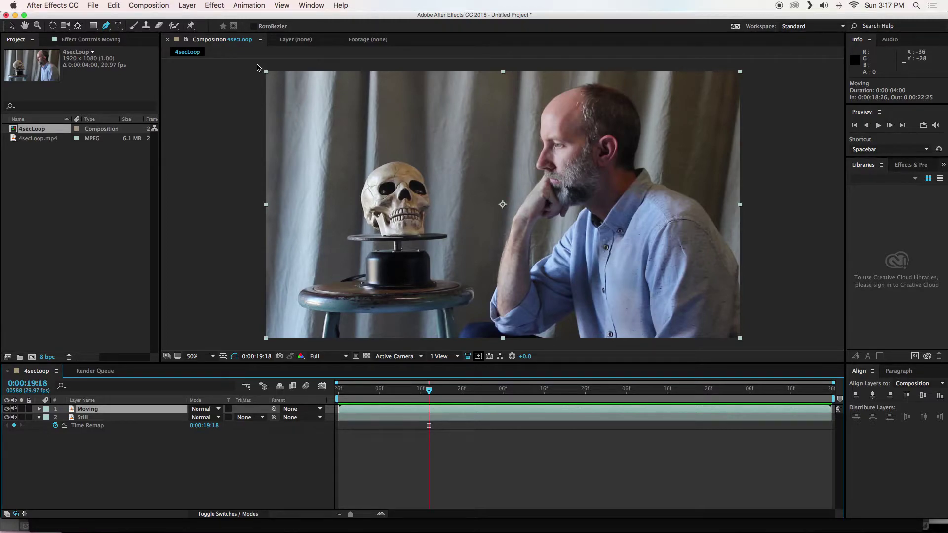
Step: Set the viewer to 33.3% and move the time marker to an earlier frame
{"action": "key", "text": "comma"}
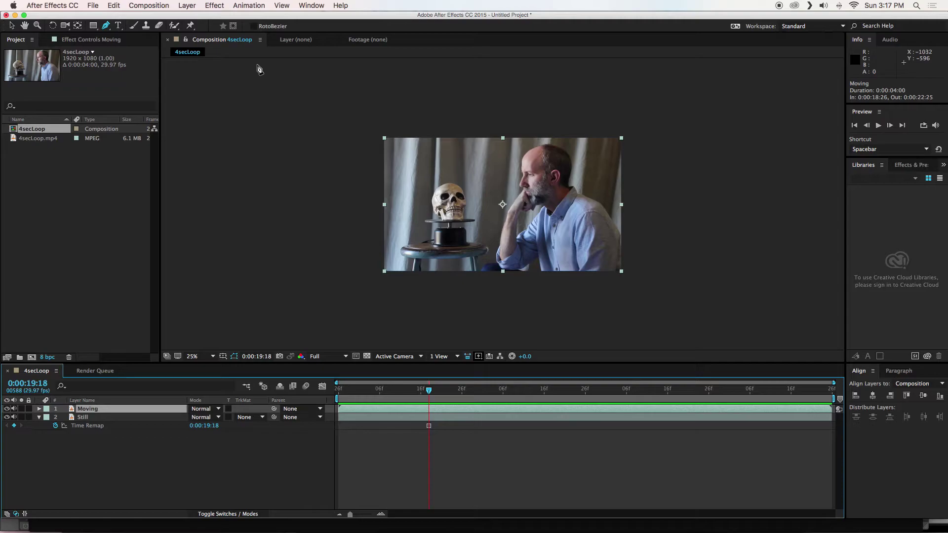
{"action": "left_click", "coordinate": [212, 356]}
{"action": "left_click", "coordinate": [215, 438]}
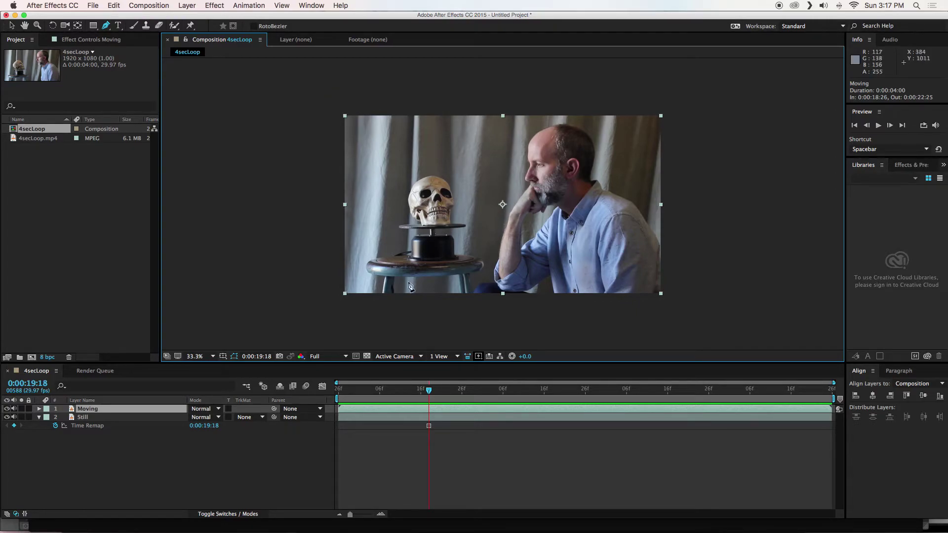
{"action": "left_click", "coordinate": [425, 394]}
{"action": "left_click_drag", "start_coordinate": [425, 393], "coordinate": [386, 400]}
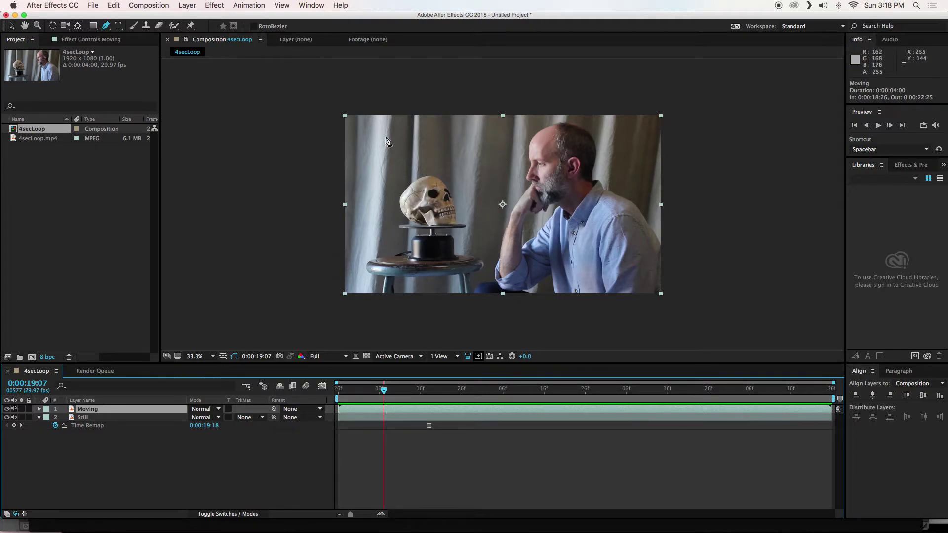
Step: Start the mask at the frame's top-left and place points down and around the stool
{"action": "left_click", "coordinate": [328, 94]}
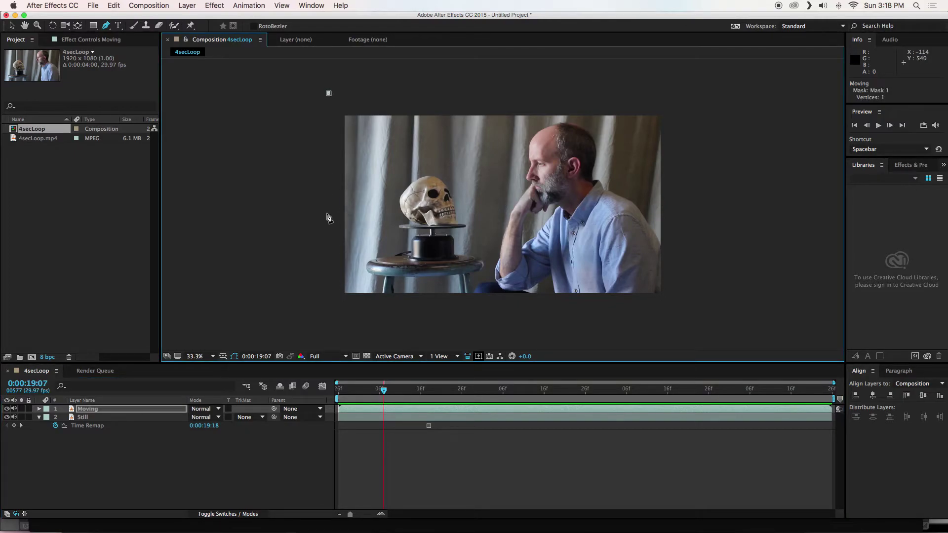
{"action": "left_click", "coordinate": [331, 310]}
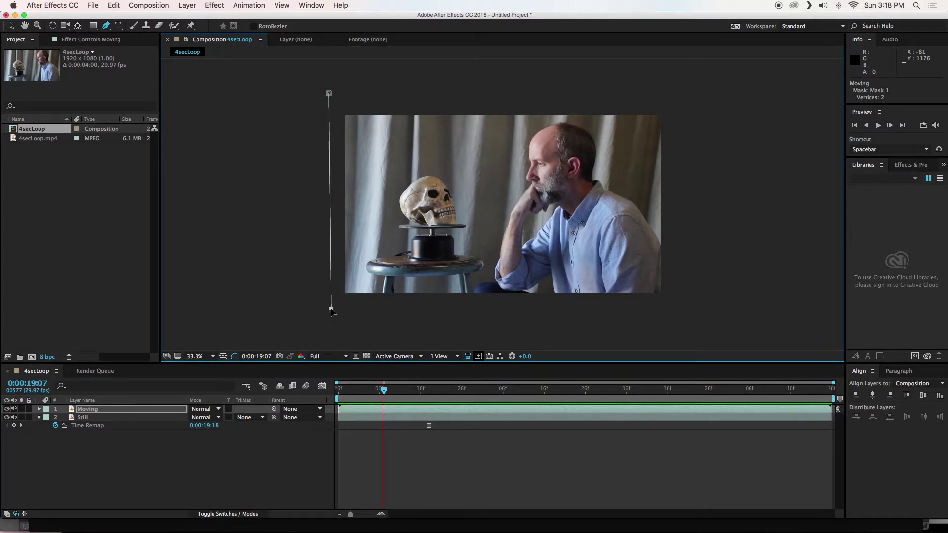
{"action": "left_click", "coordinate": [471, 299]}
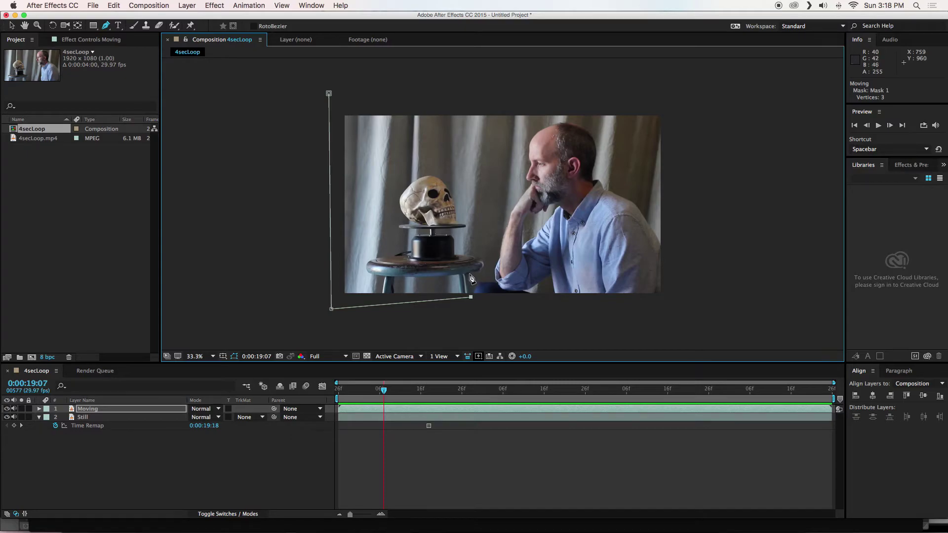
{"action": "left_click", "coordinate": [469, 274]}
{"action": "left_click", "coordinate": [461, 259]}
{"action": "left_click", "coordinate": [473, 252]}
{"action": "scroll", "coordinate": [473, 254], "scroll_direction": "down", "scroll_amount": 10}
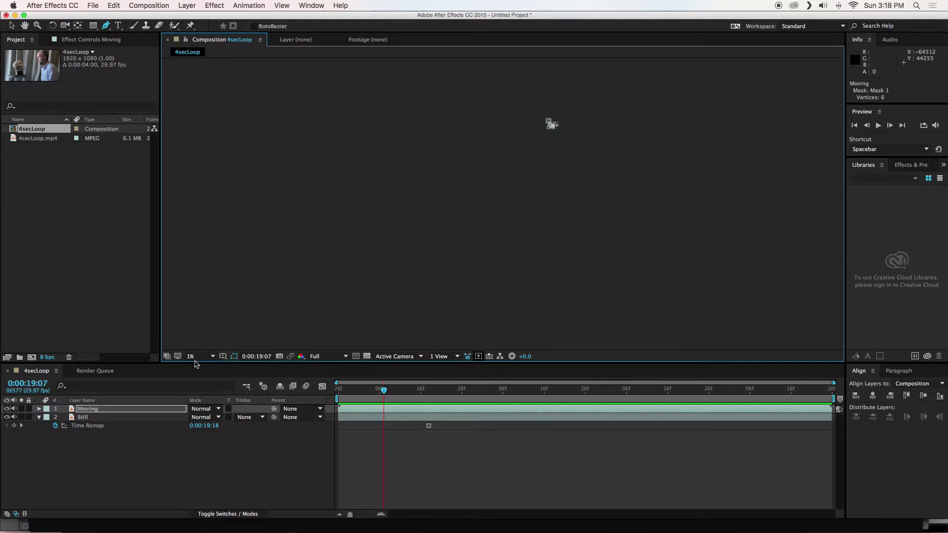
{"action": "scroll", "coordinate": [529, 182], "scroll_direction": "up", "scroll_amount": 3}
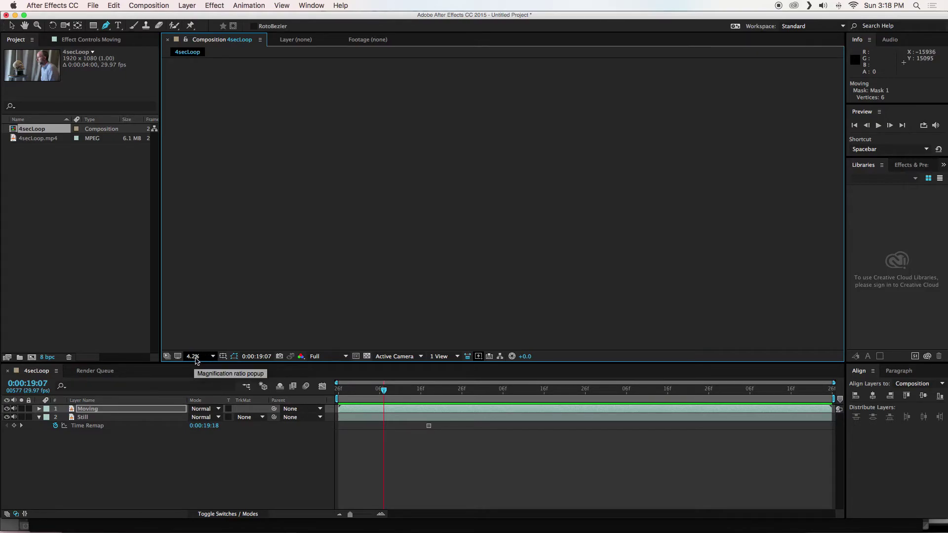
Step: Continue the mask up past the skull and curtain, closing it on the first point
{"action": "left_click", "coordinate": [213, 356]}
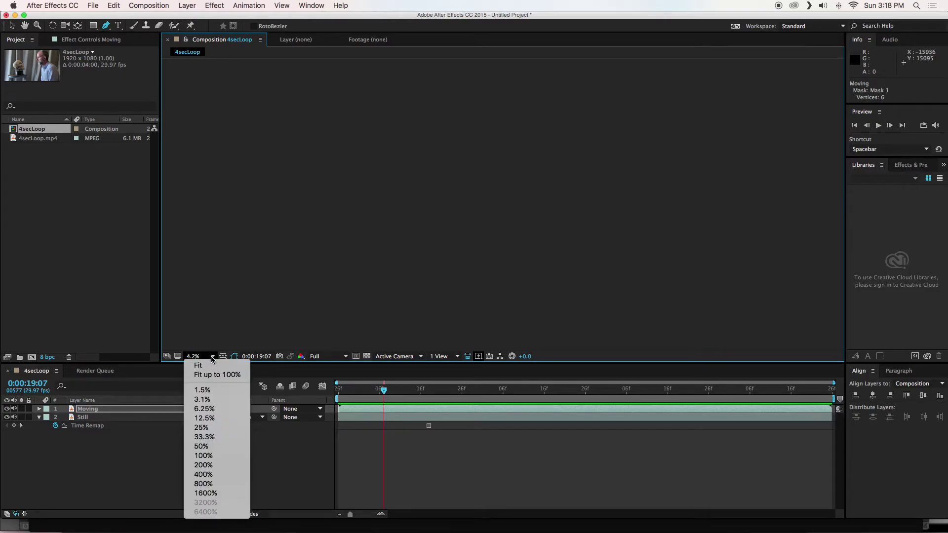
{"action": "left_click", "coordinate": [206, 367]}
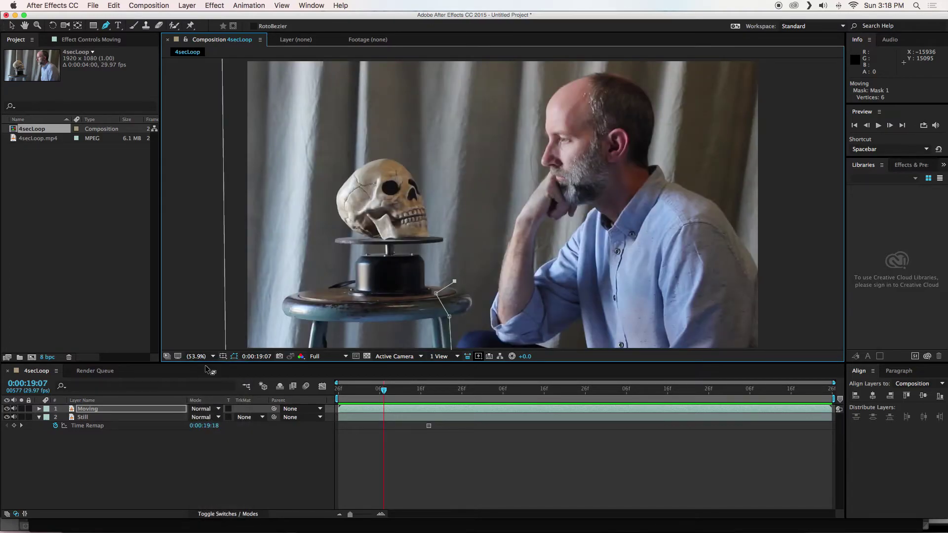
{"action": "key", "text": "comma"}
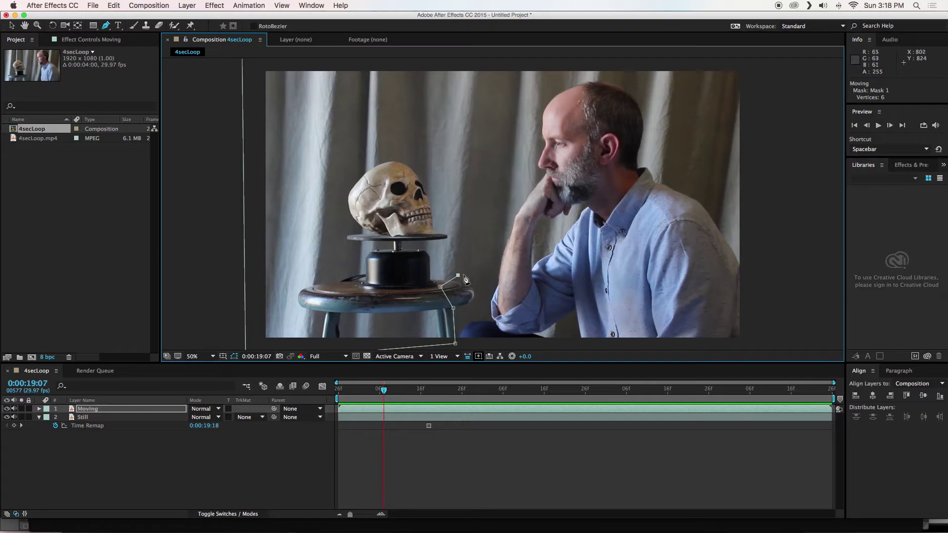
{"action": "left_click", "coordinate": [459, 233]}
{"action": "left_click", "coordinate": [467, 161]}
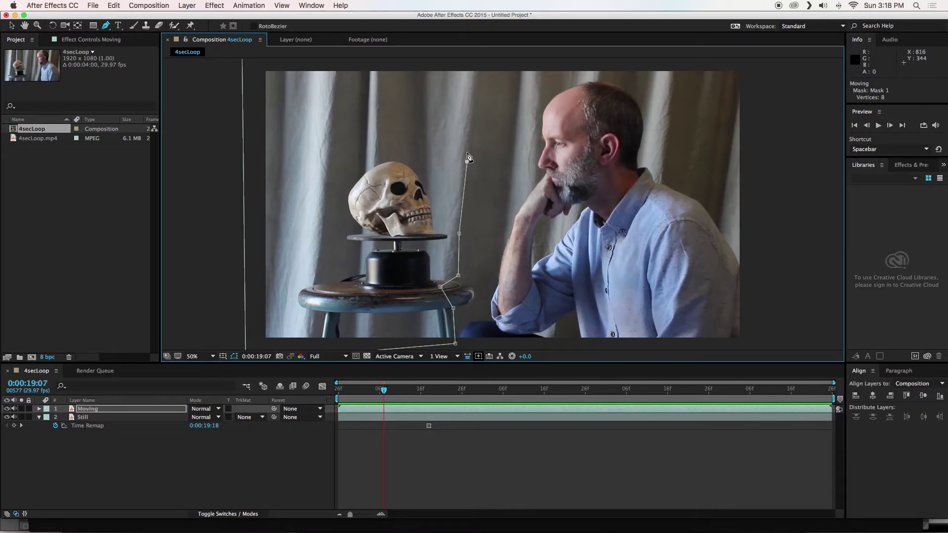
{"action": "left_click", "coordinate": [472, 107]}
{"action": "key", "text": "comma"}
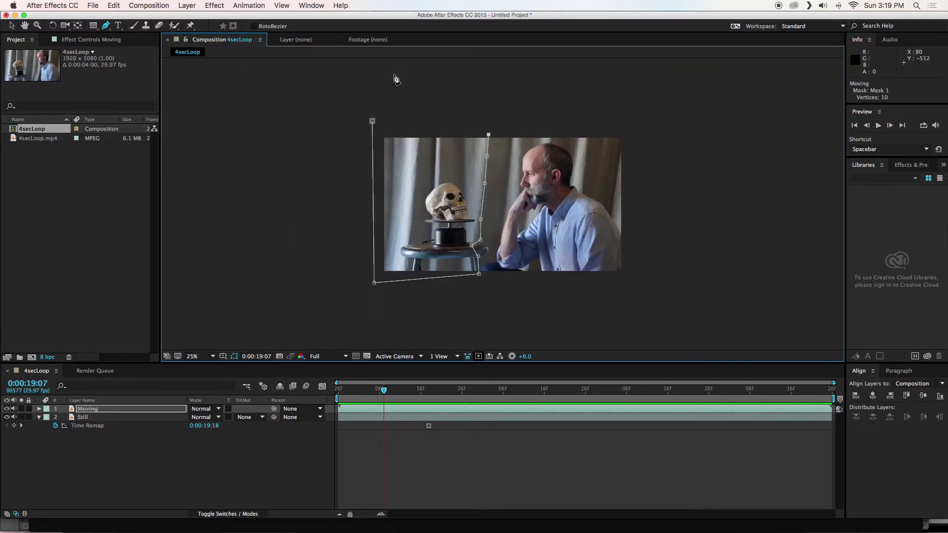
{"action": "left_click", "coordinate": [373, 122]}
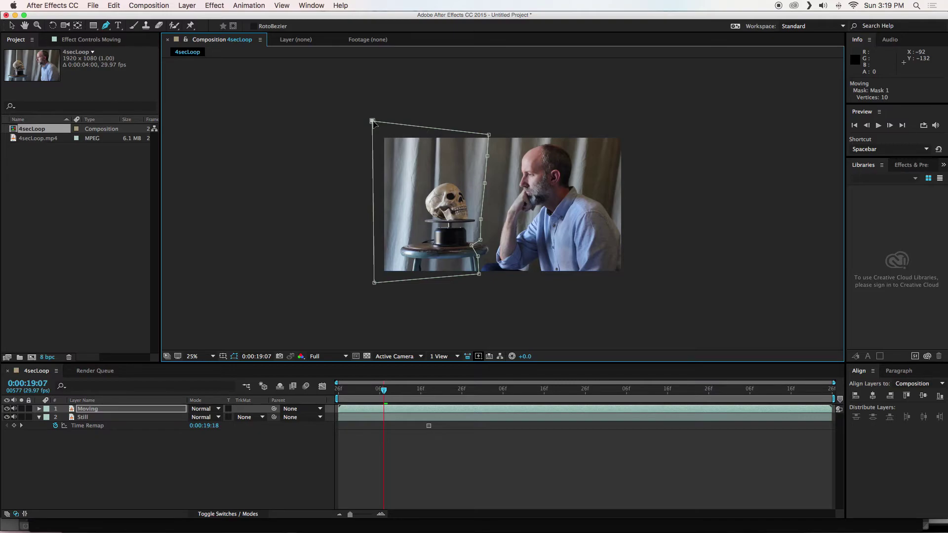
{"action": "key", "text": "period"}
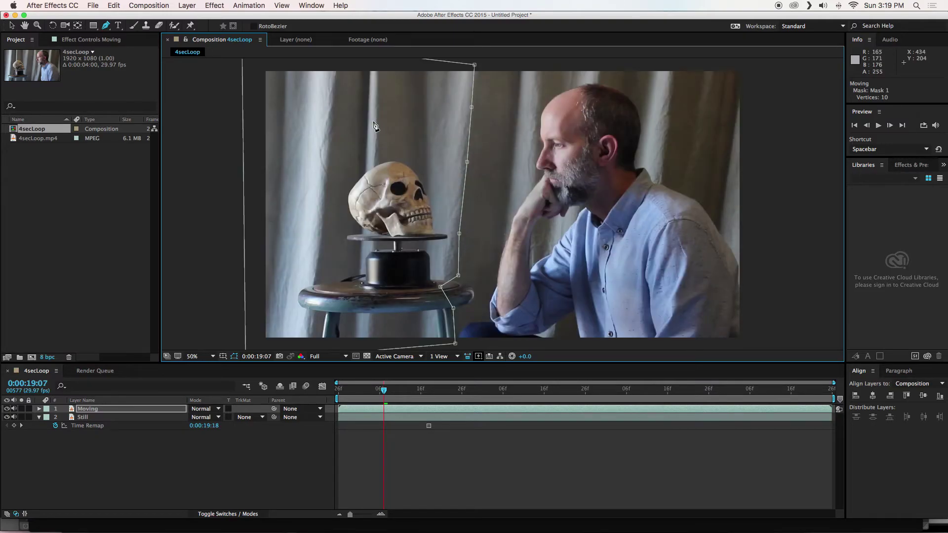
{"action": "key", "text": "space"}
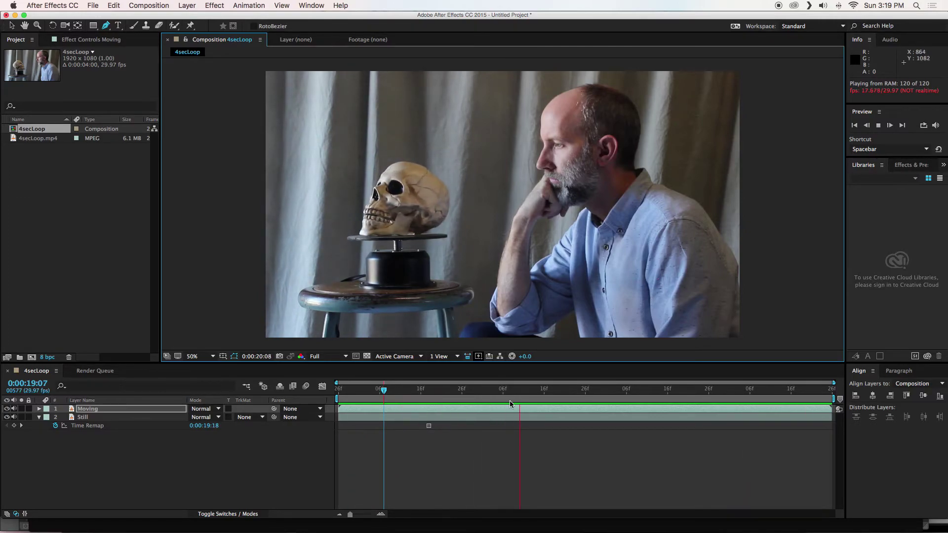
{"action": "left_click_drag", "start_coordinate": [517, 400], "coordinate": [379, 399]}
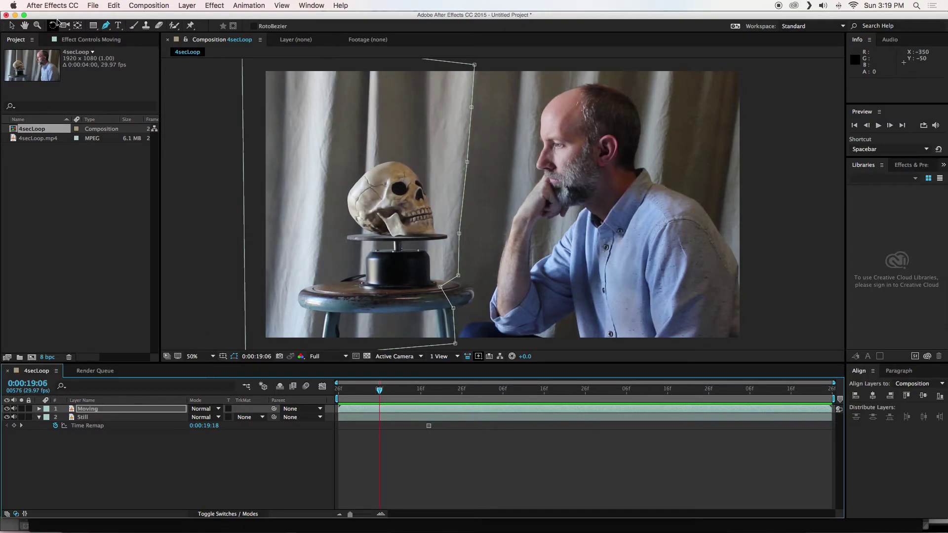
Step: Expand Mask 1 on the Moving layer and set its Mask Feather to 20 pixels
{"action": "left_click", "coordinate": [10, 26]}
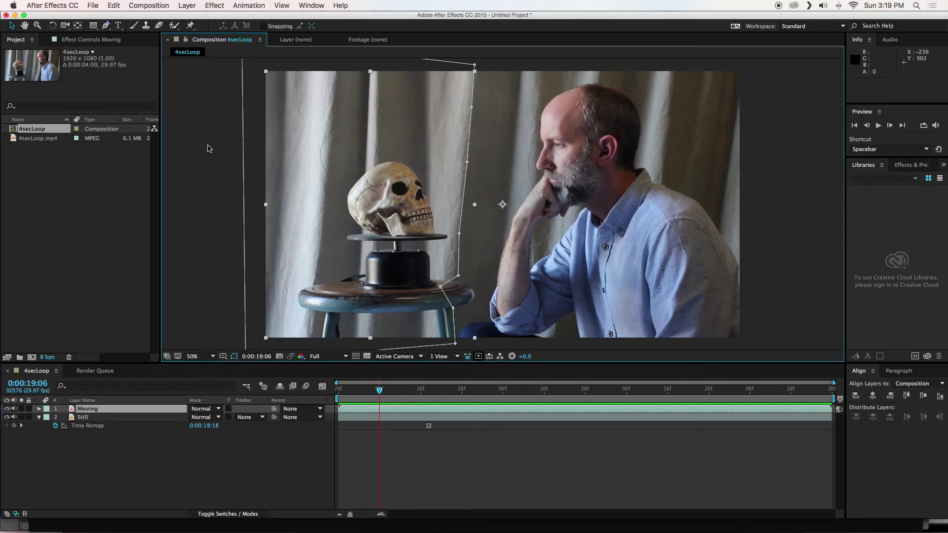
{"action": "left_click", "coordinate": [208, 149]}
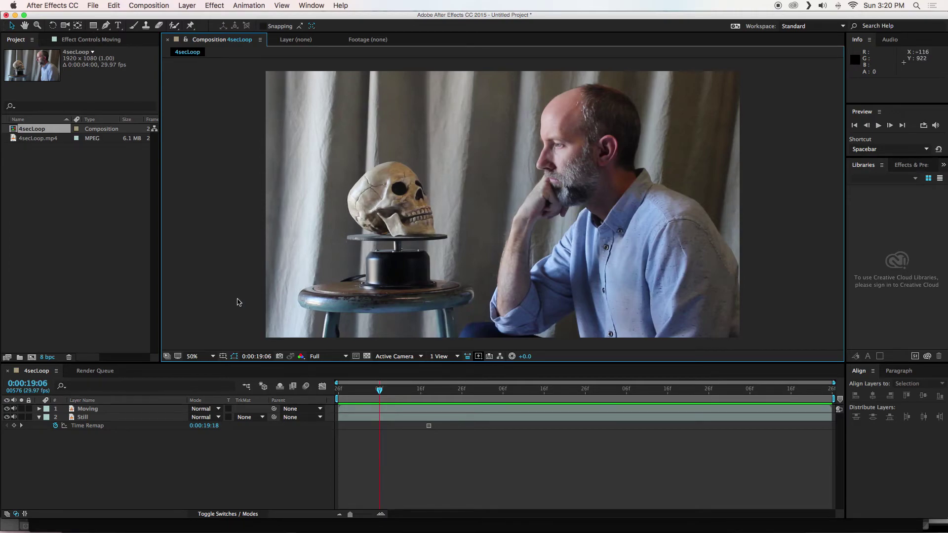
{"action": "left_click", "coordinate": [87, 409]}
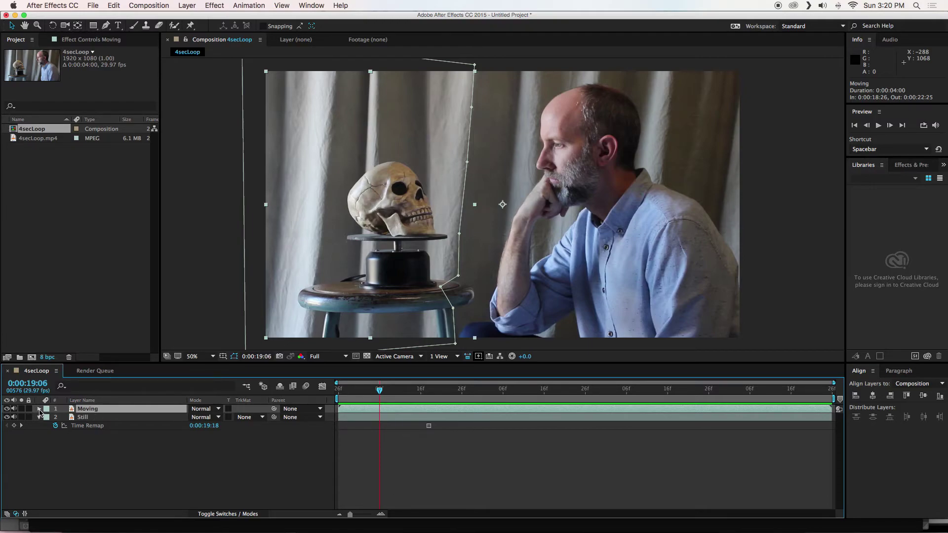
{"action": "left_click", "coordinate": [39, 409]}
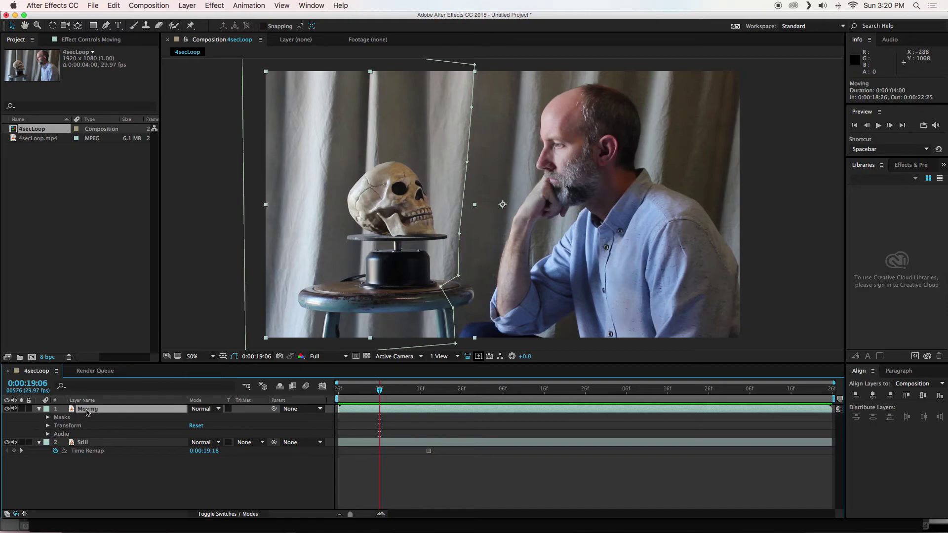
{"action": "left_click", "coordinate": [48, 418]}
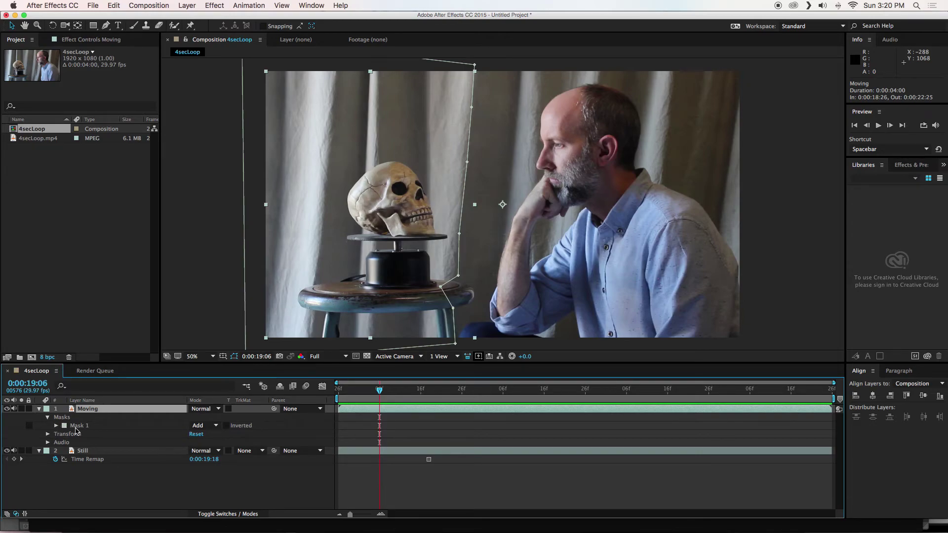
{"action": "left_click", "coordinate": [56, 426]}
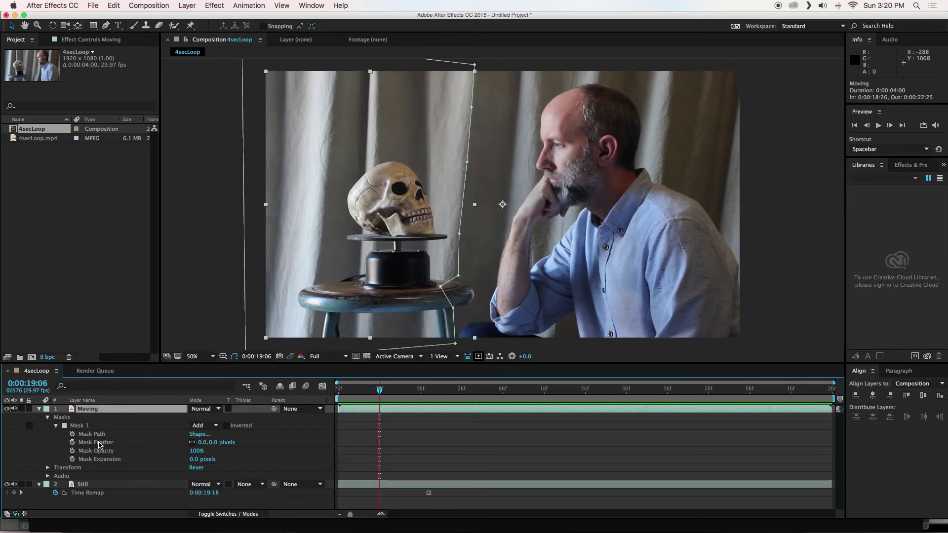
{"action": "left_click_drag", "start_coordinate": [199, 443], "coordinate": [213, 444]}
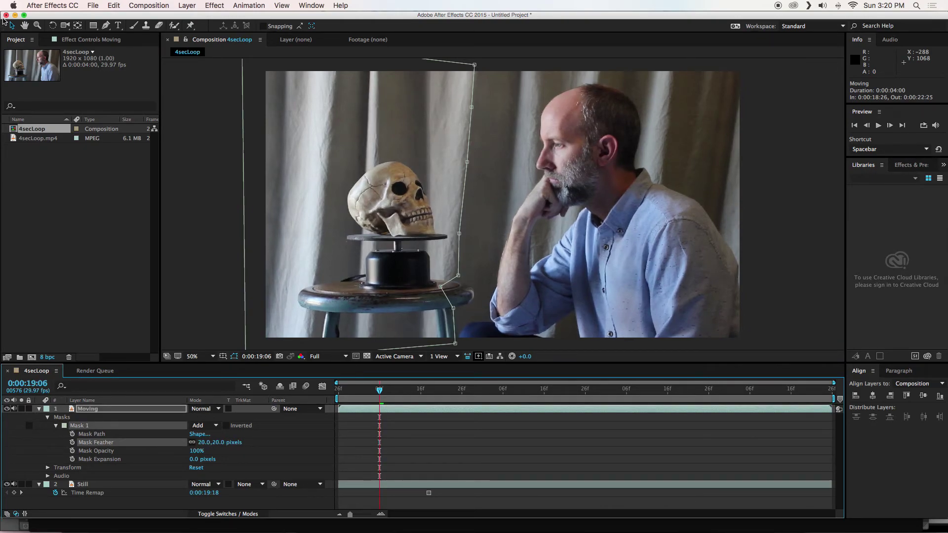
{"action": "left_click", "coordinate": [222, 117]}
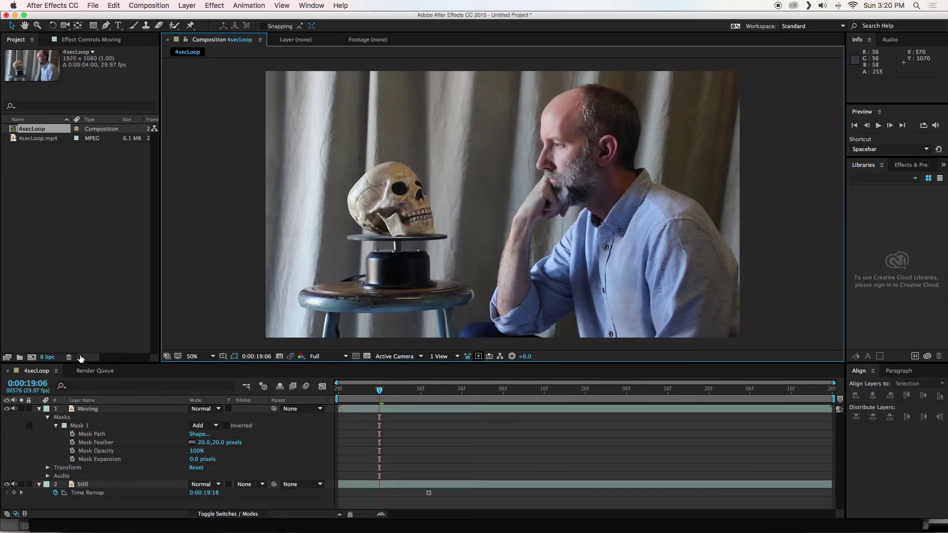
Step: Hide the Still layer and reset Mask 1's feather to 0 to inspect the hard edge
{"action": "left_click", "coordinate": [39, 409]}
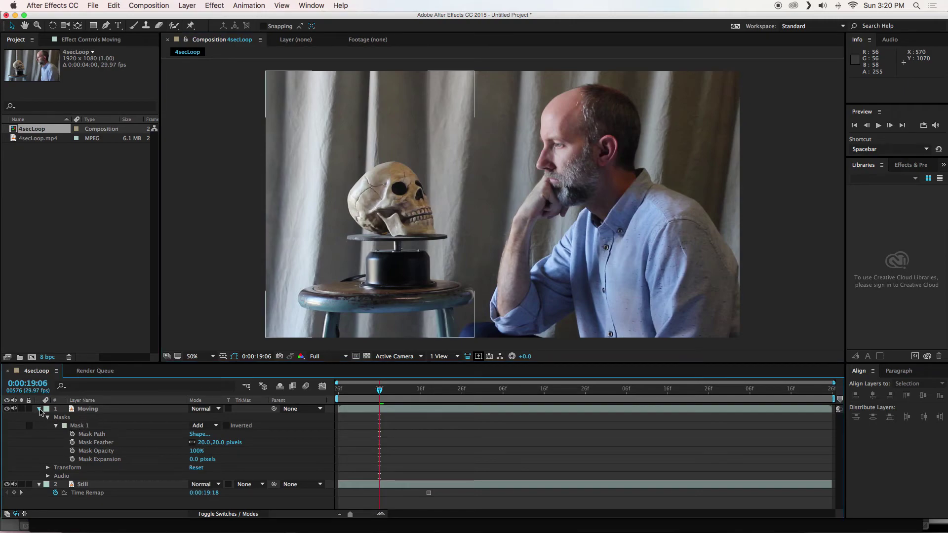
{"action": "left_click", "coordinate": [40, 415]}
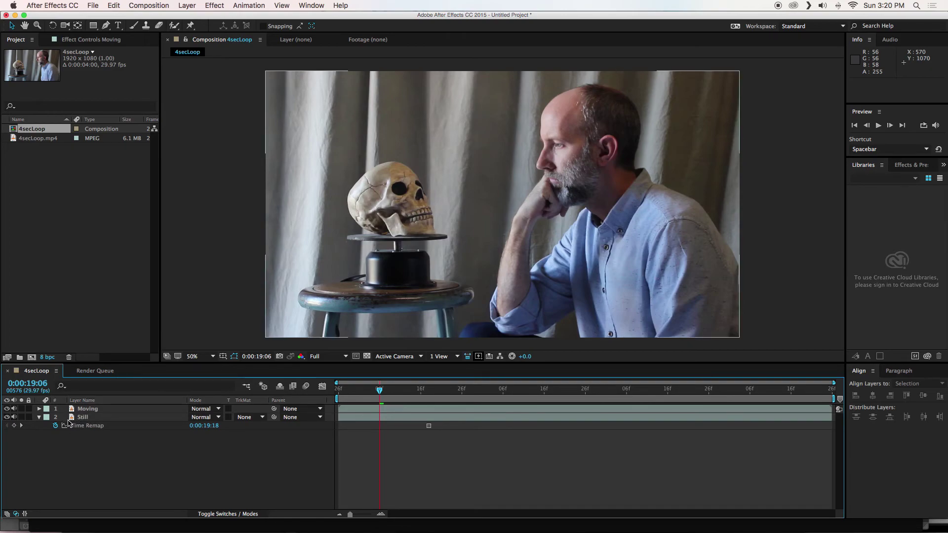
{"action": "left_click", "coordinate": [6, 417]}
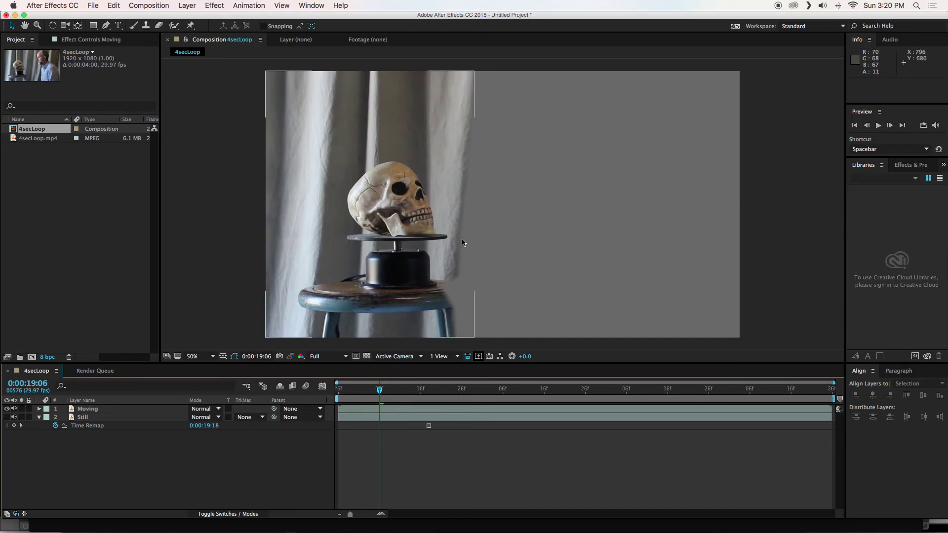
{"action": "key", "text": "period"}
{"action": "key", "text": "period"}
{"action": "key", "text": "period"}
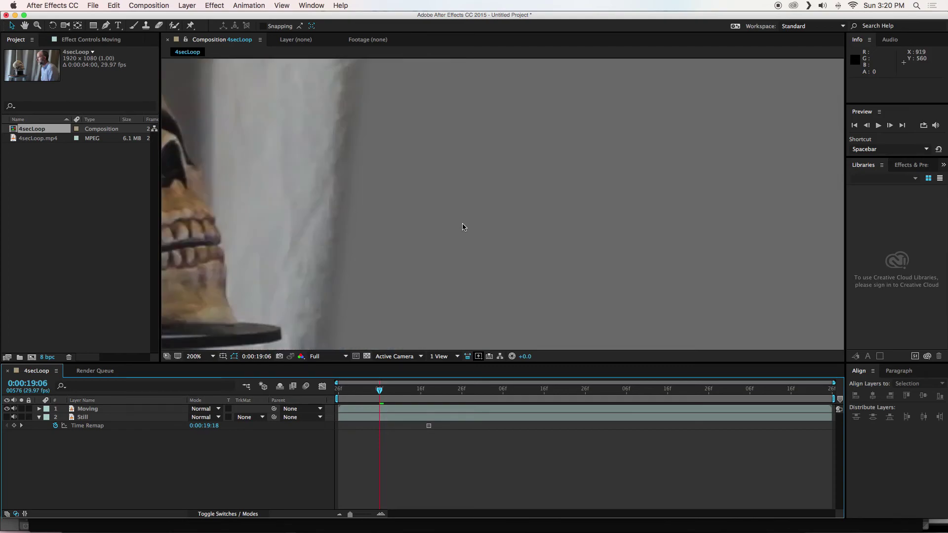
{"action": "left_click", "coordinate": [39, 409]}
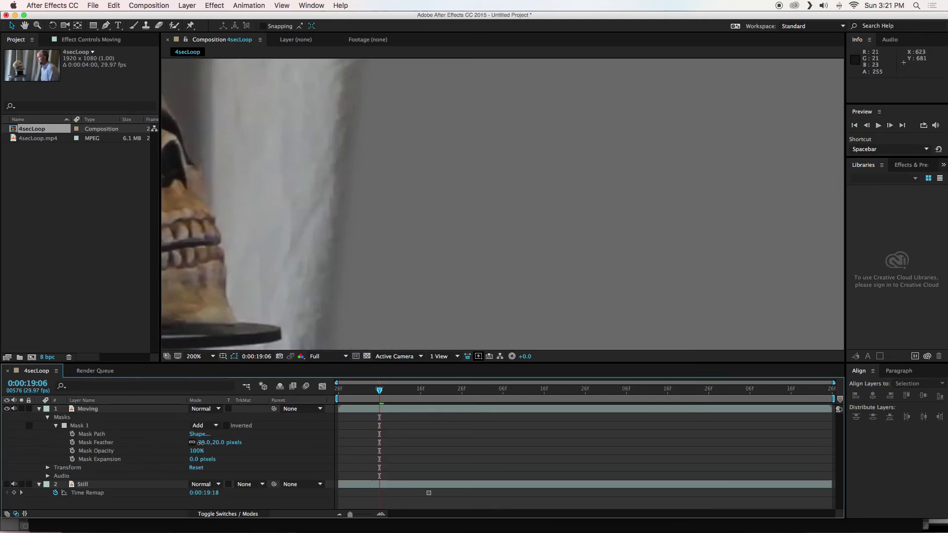
{"action": "left_click_drag", "start_coordinate": [200, 443], "coordinate": [148, 443]}
{"action": "left_click", "coordinate": [40, 277]}
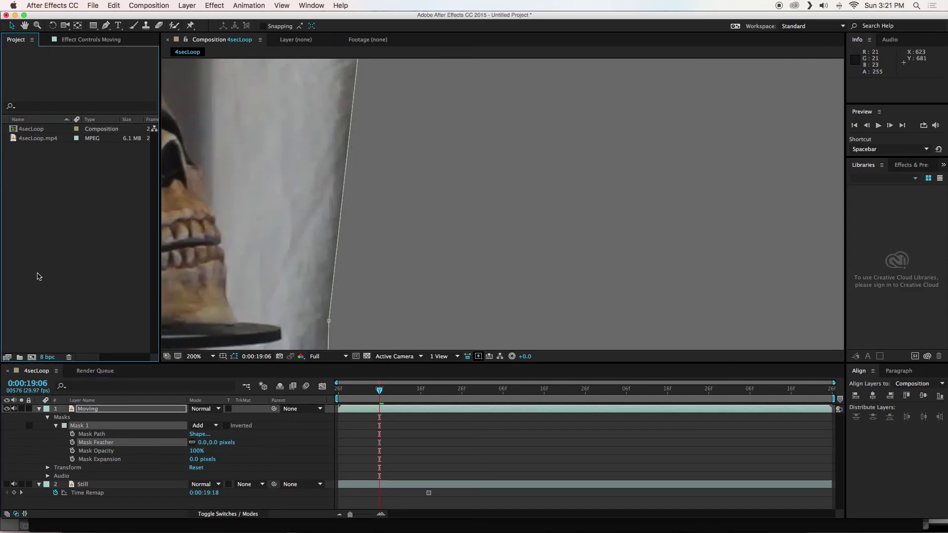
{"action": "left_click", "coordinate": [410, 231]}
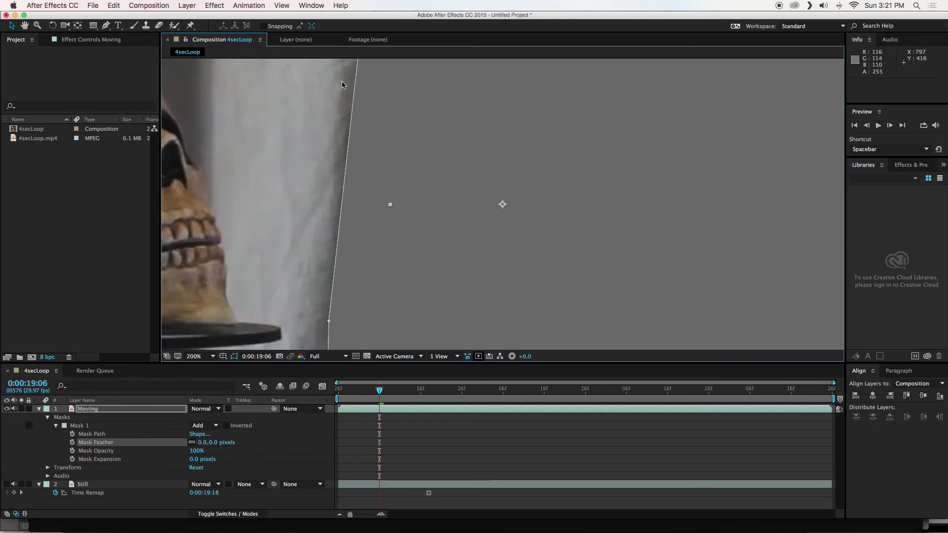
Step: Zoom to 100% on the skull, hide mask outlines, and set the feather to 19 pixels
{"action": "key", "text": "comma"}
{"action": "key", "text": "comma"}
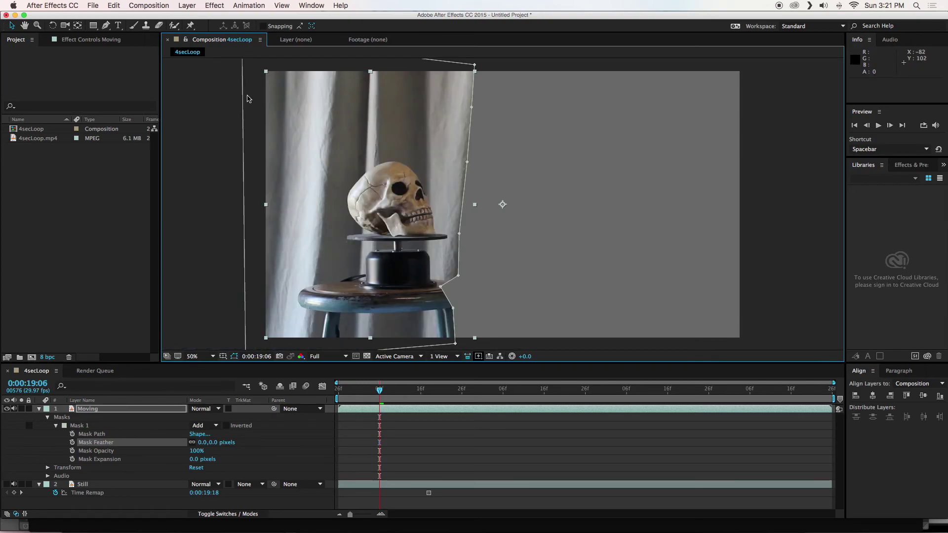
{"action": "key", "text": "period"}
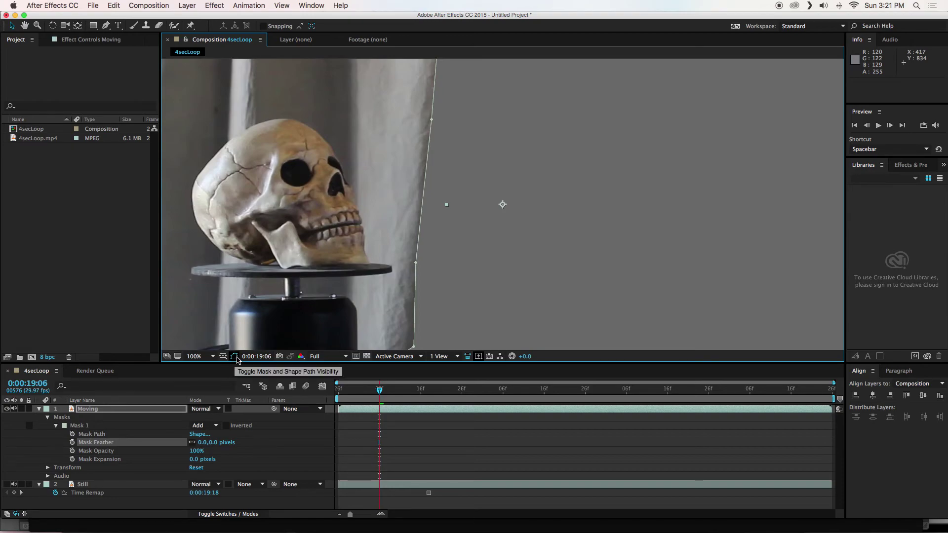
{"action": "left_click", "coordinate": [235, 356]}
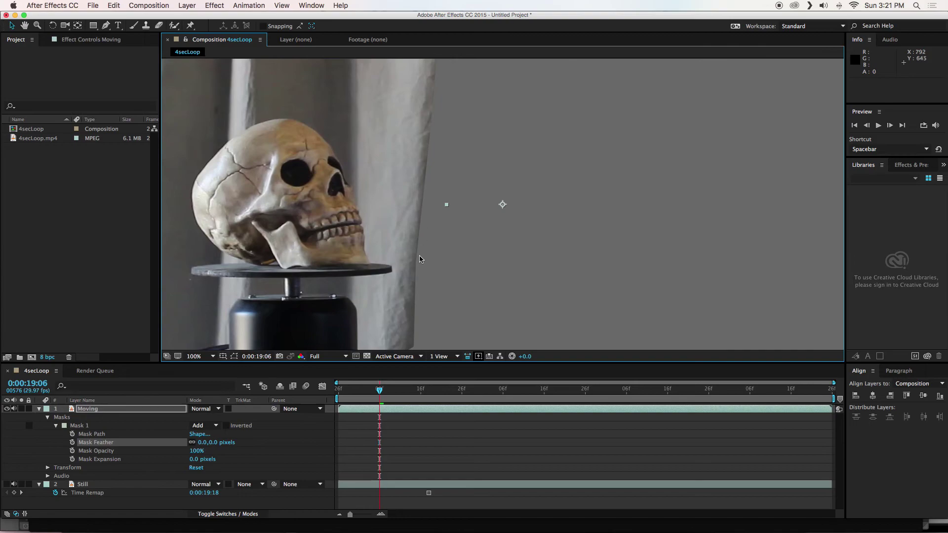
{"action": "left_click_drag", "start_coordinate": [200, 443], "coordinate": [210, 443]}
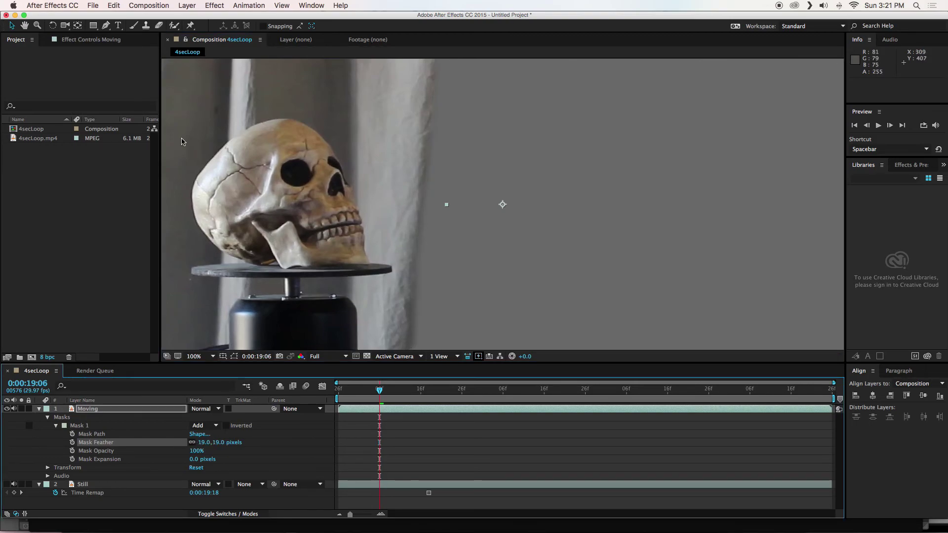
{"action": "key", "text": "comma"}
{"action": "key", "text": "comma"}
{"action": "key", "text": "comma"}
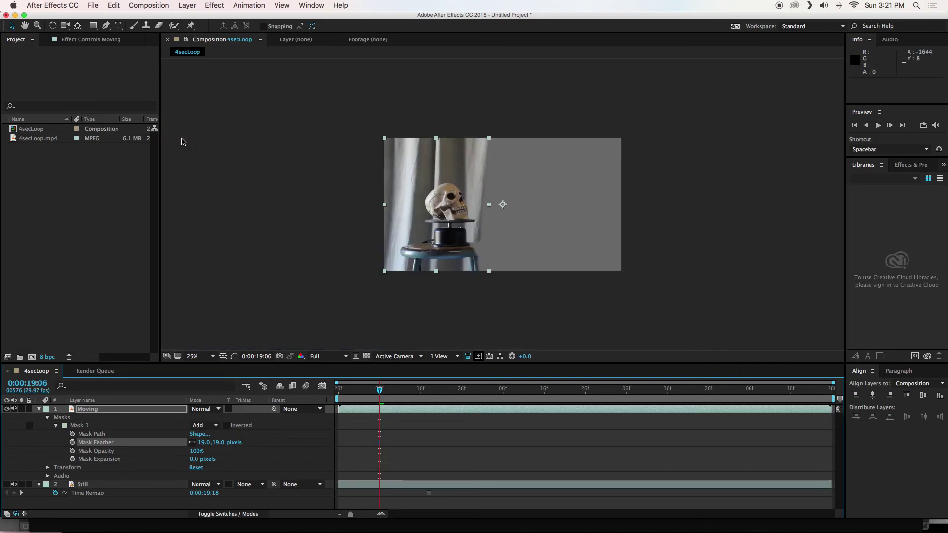
{"action": "left_click", "coordinate": [279, 109]}
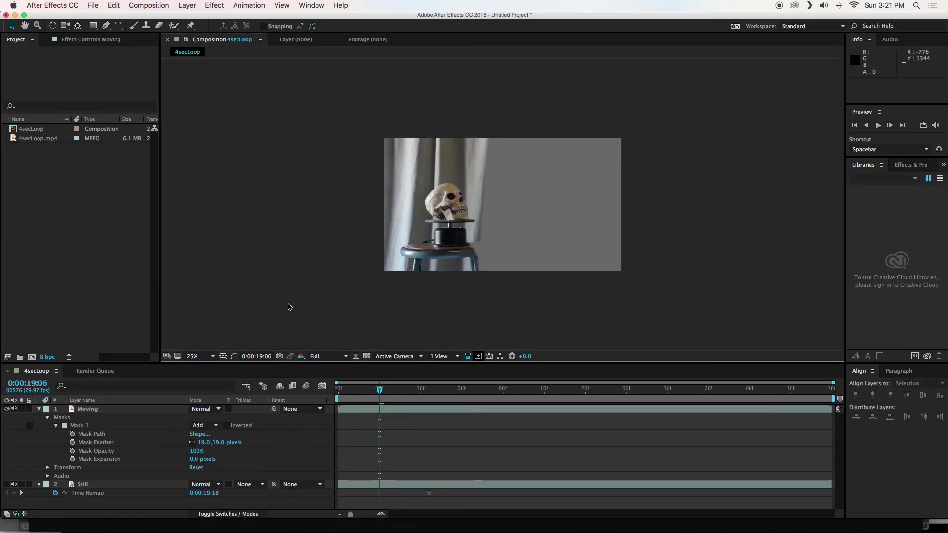
Step: Show the Still layer again and play a preview of the cinemagraph loop
{"action": "left_click", "coordinate": [40, 410]}
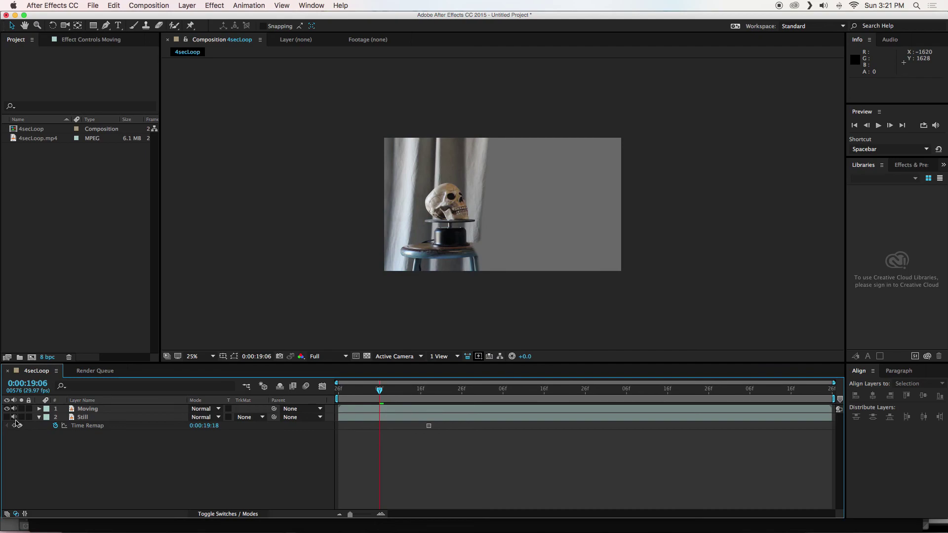
{"action": "left_click", "coordinate": [6, 418]}
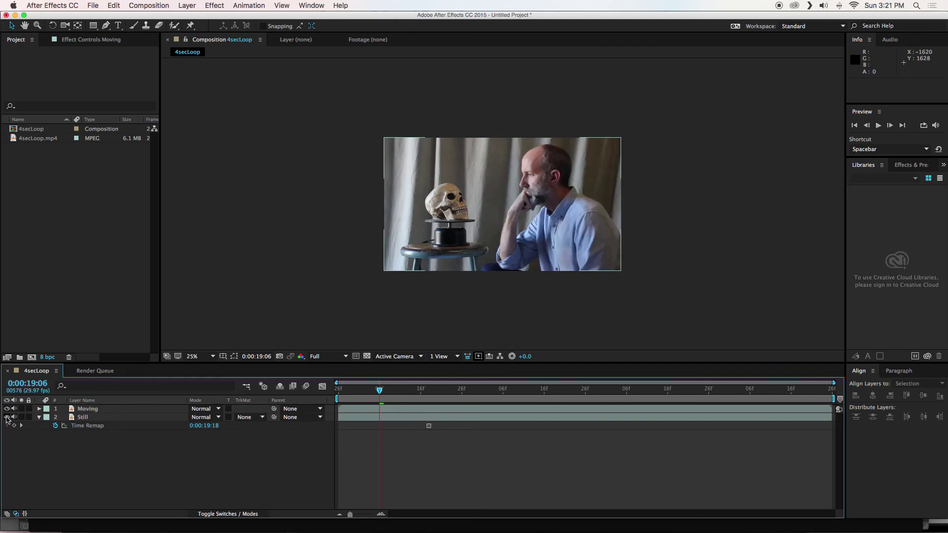
{"action": "left_click", "coordinate": [878, 127]}
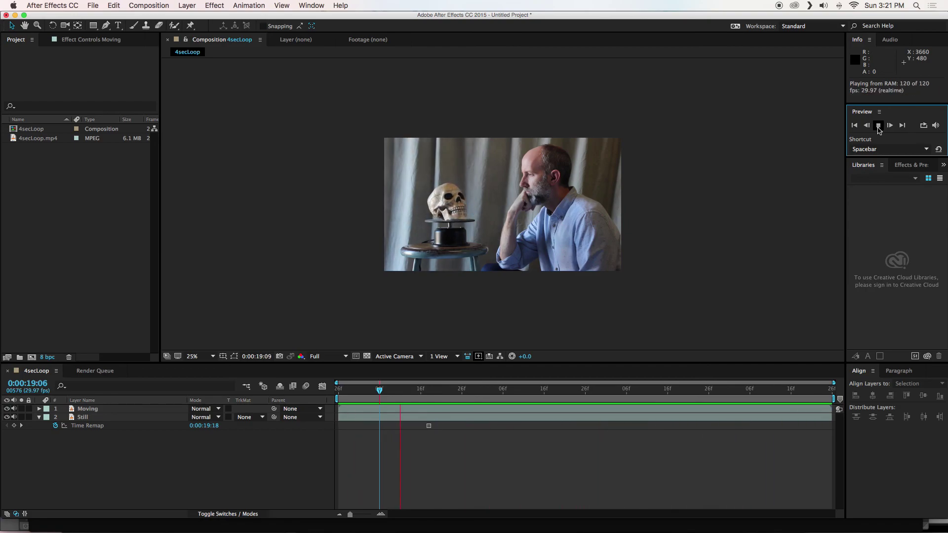
{"action": "left_click", "coordinate": [879, 127]}
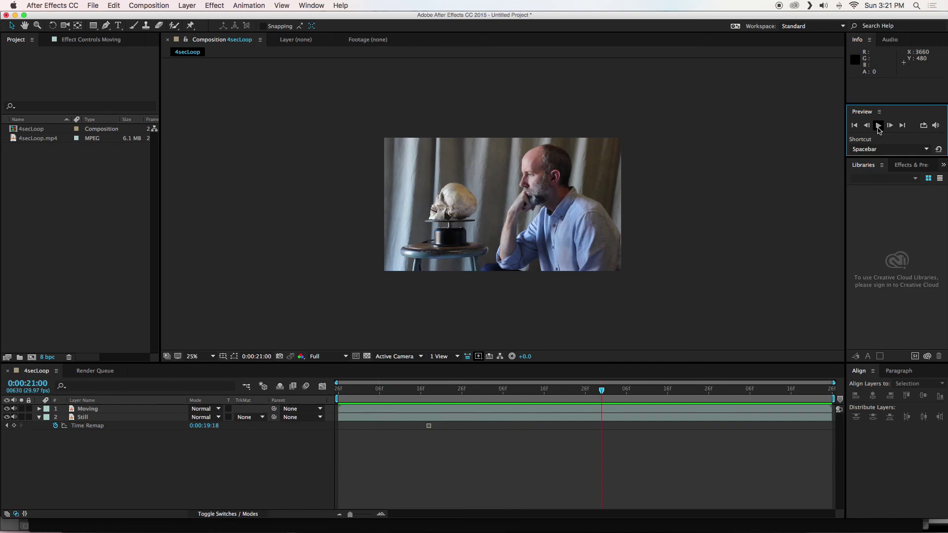
Step: Add the 4secLoop comp to the Render Queue, keeping Lossless output to 4secLoop.mov
{"action": "left_click", "coordinate": [93, 5]}
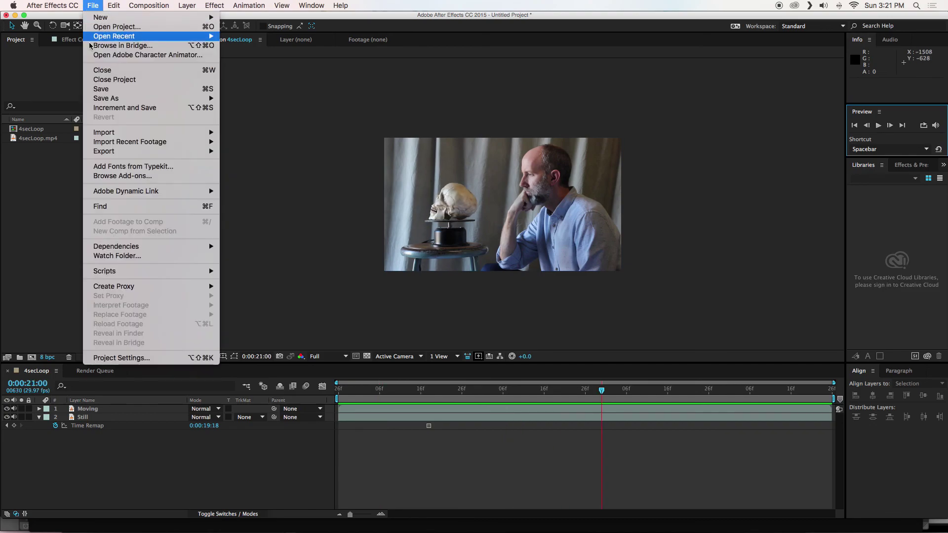
{"action": "mouse_move", "coordinate": [113, 153]}
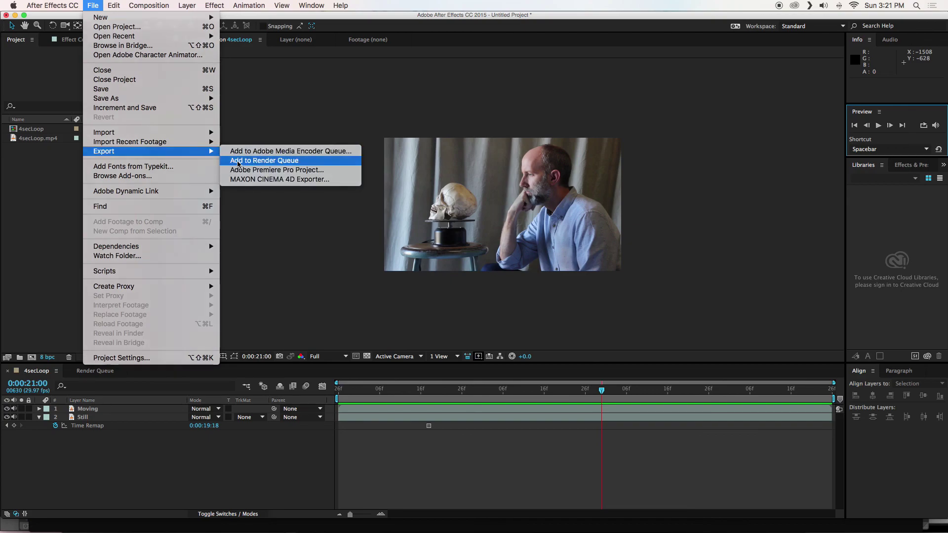
{"action": "left_click", "coordinate": [238, 164]}
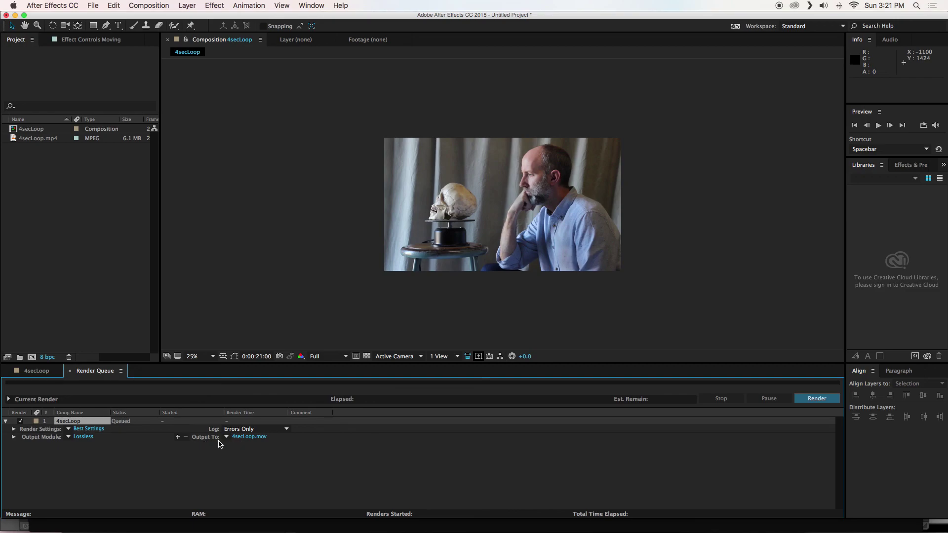
{"action": "left_click", "coordinate": [248, 438]}
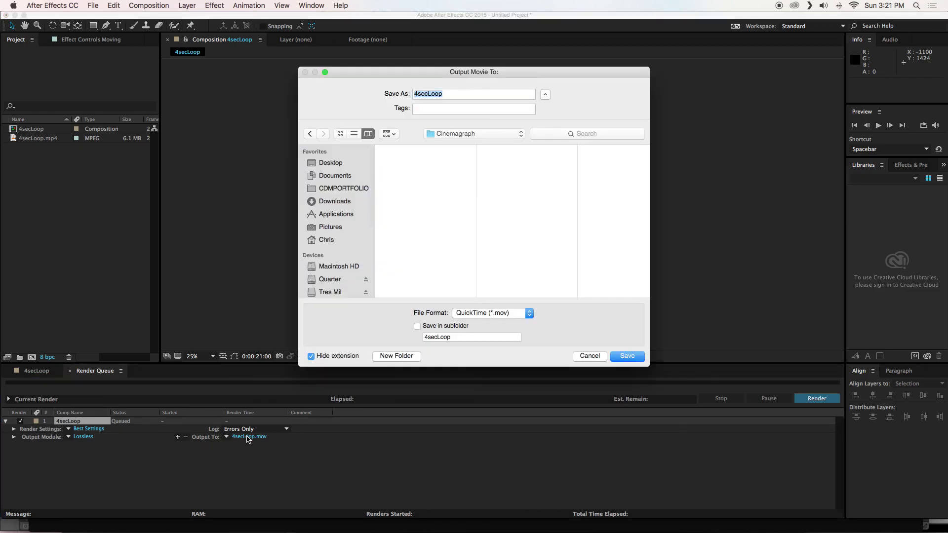
{"action": "left_click", "coordinate": [591, 356]}
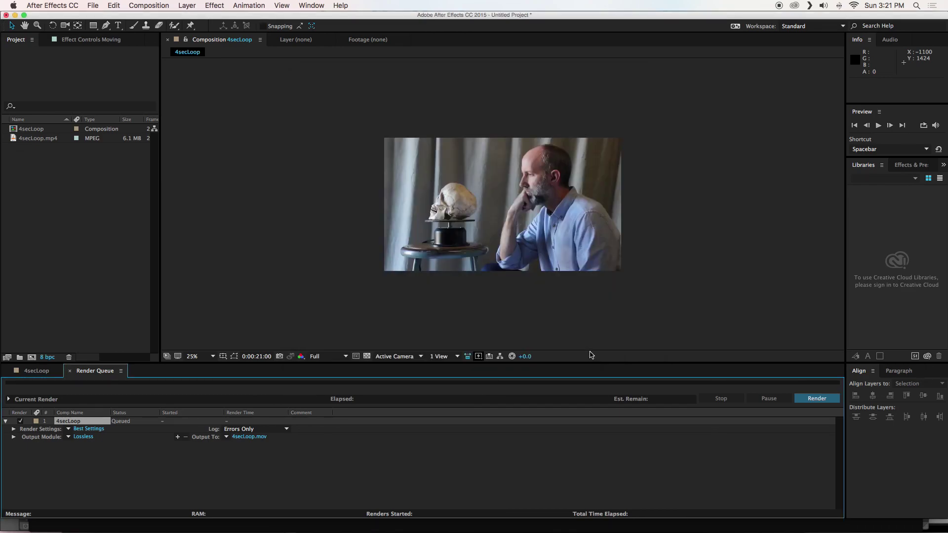